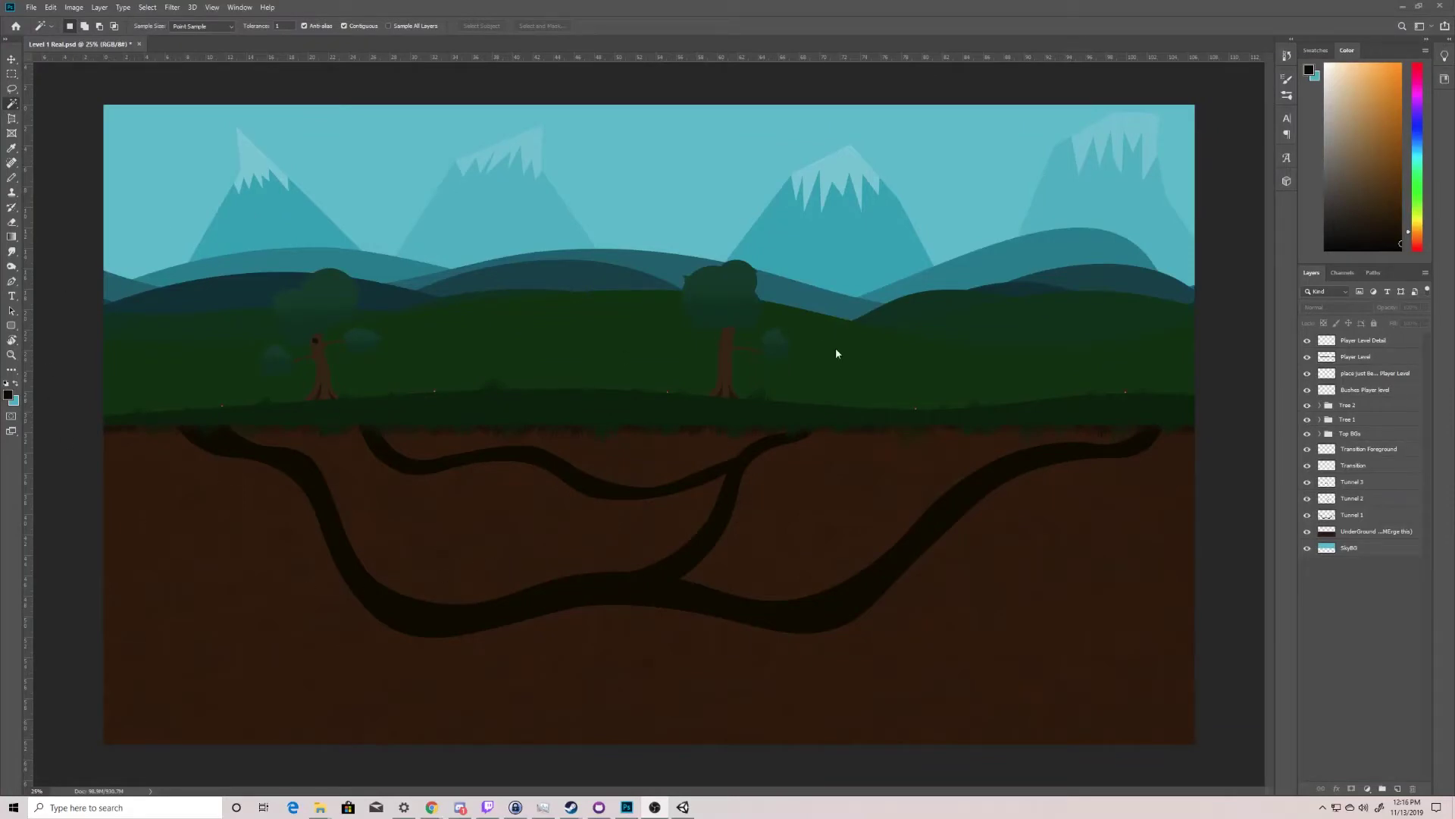
# Expand the three layer groups in the Layers panel to list their layers
pyautogui.click(1320, 434)
pyautogui.click(1320, 420)
pyautogui.click(1320, 405)
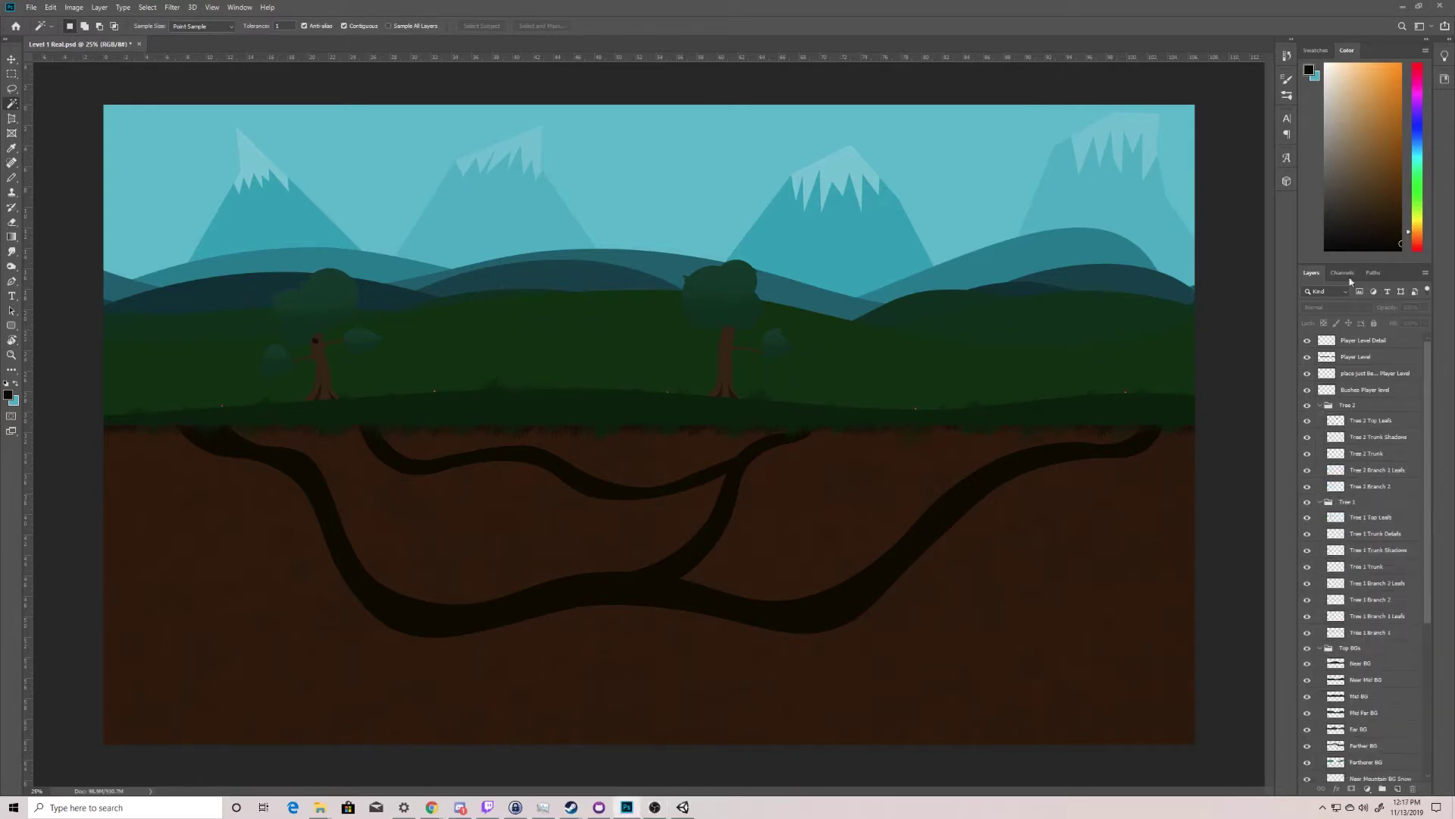
pyautogui.scroll(-5, 1334, 607)
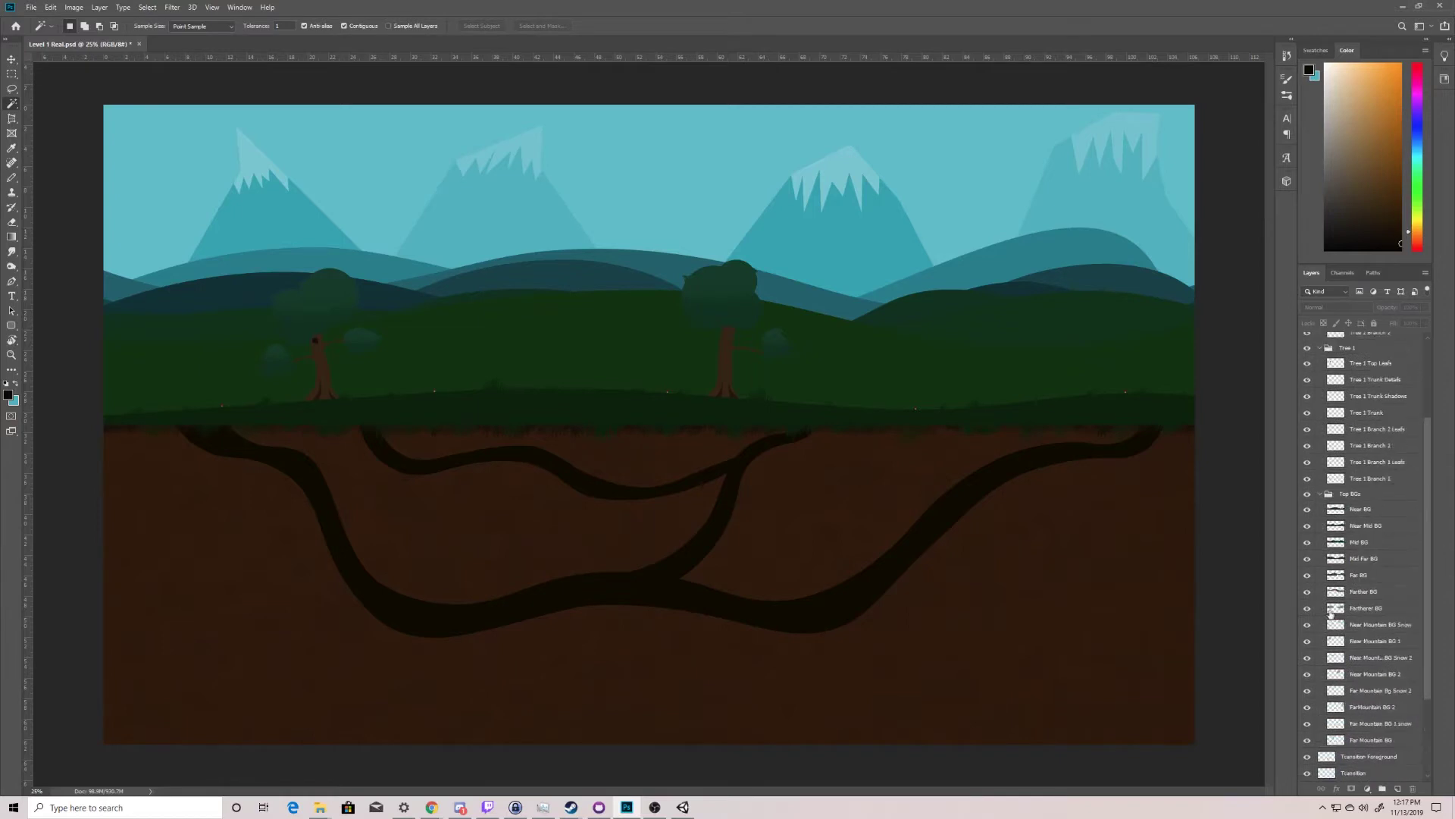
pyautogui.scroll(5, 1332, 612)
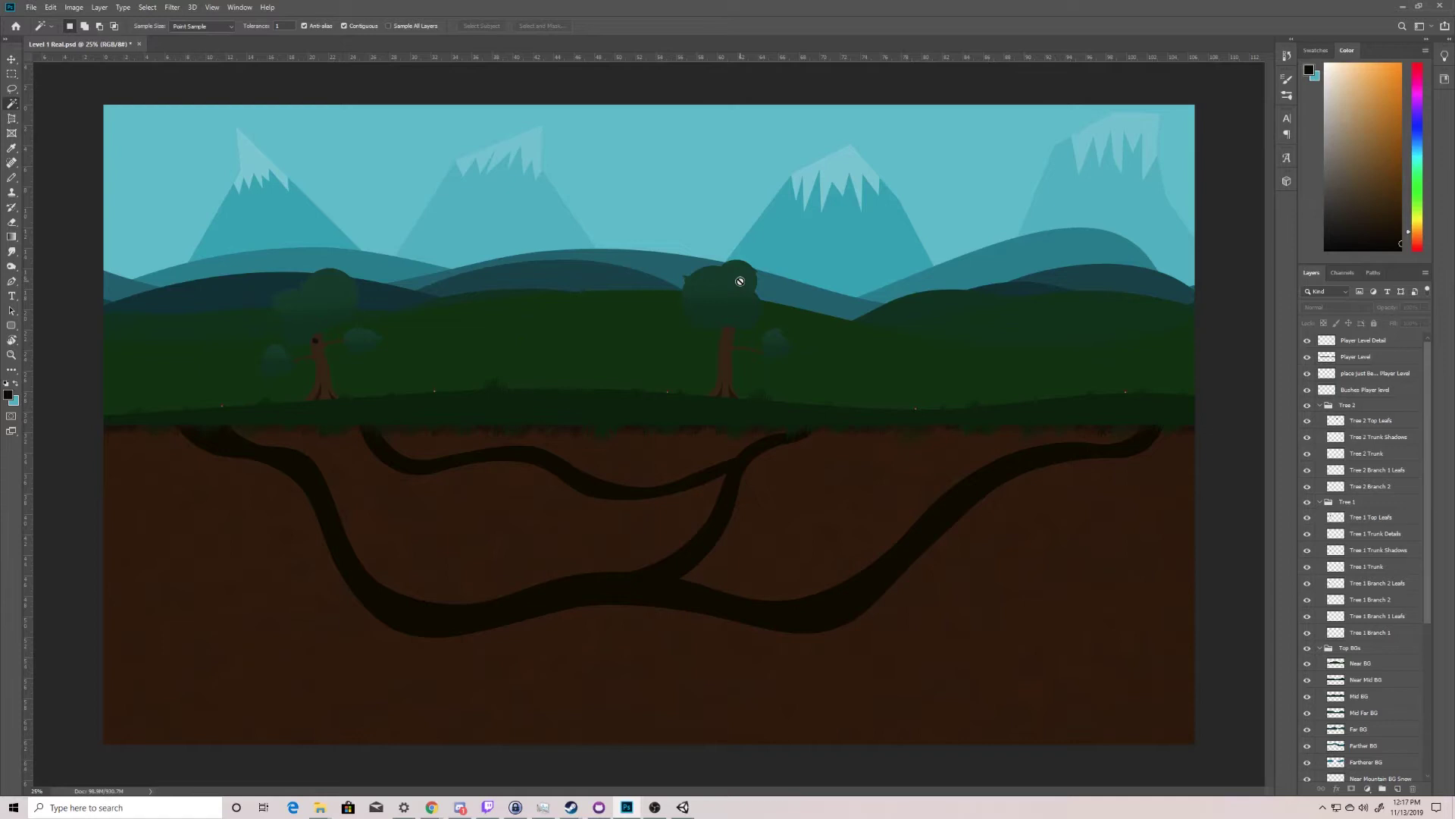
# Test the Tree 1 and Tree 2 Top Leafs visibility, then leave the Top BGs group hidden
pyautogui.click(1319, 502)
pyautogui.click(1306, 502)
pyautogui.click(1306, 502)
pyautogui.click(1306, 420)
pyautogui.click(1307, 420)
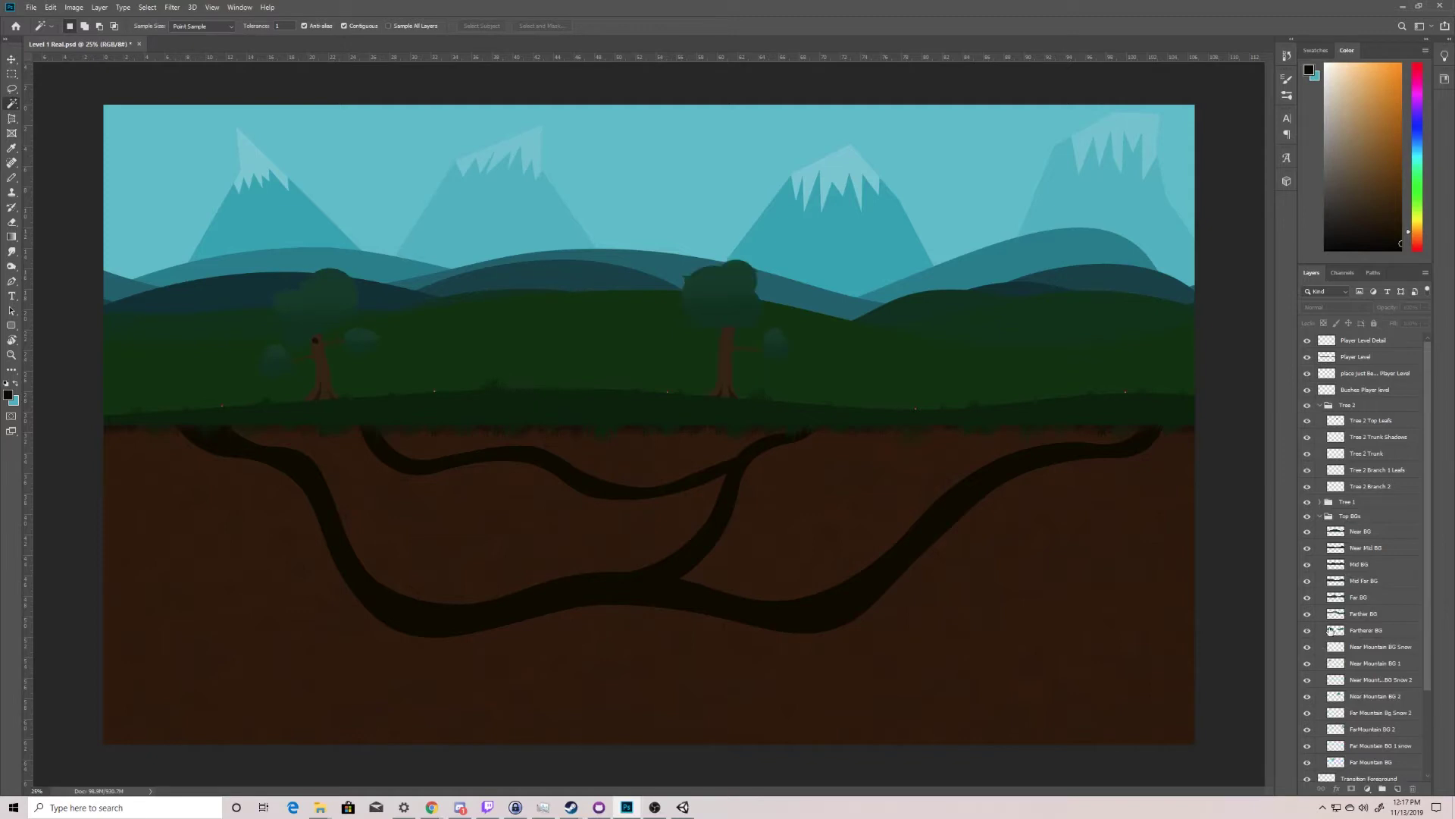
pyautogui.click(1307, 516)
pyautogui.click(1306, 516)
pyautogui.click(1307, 516)
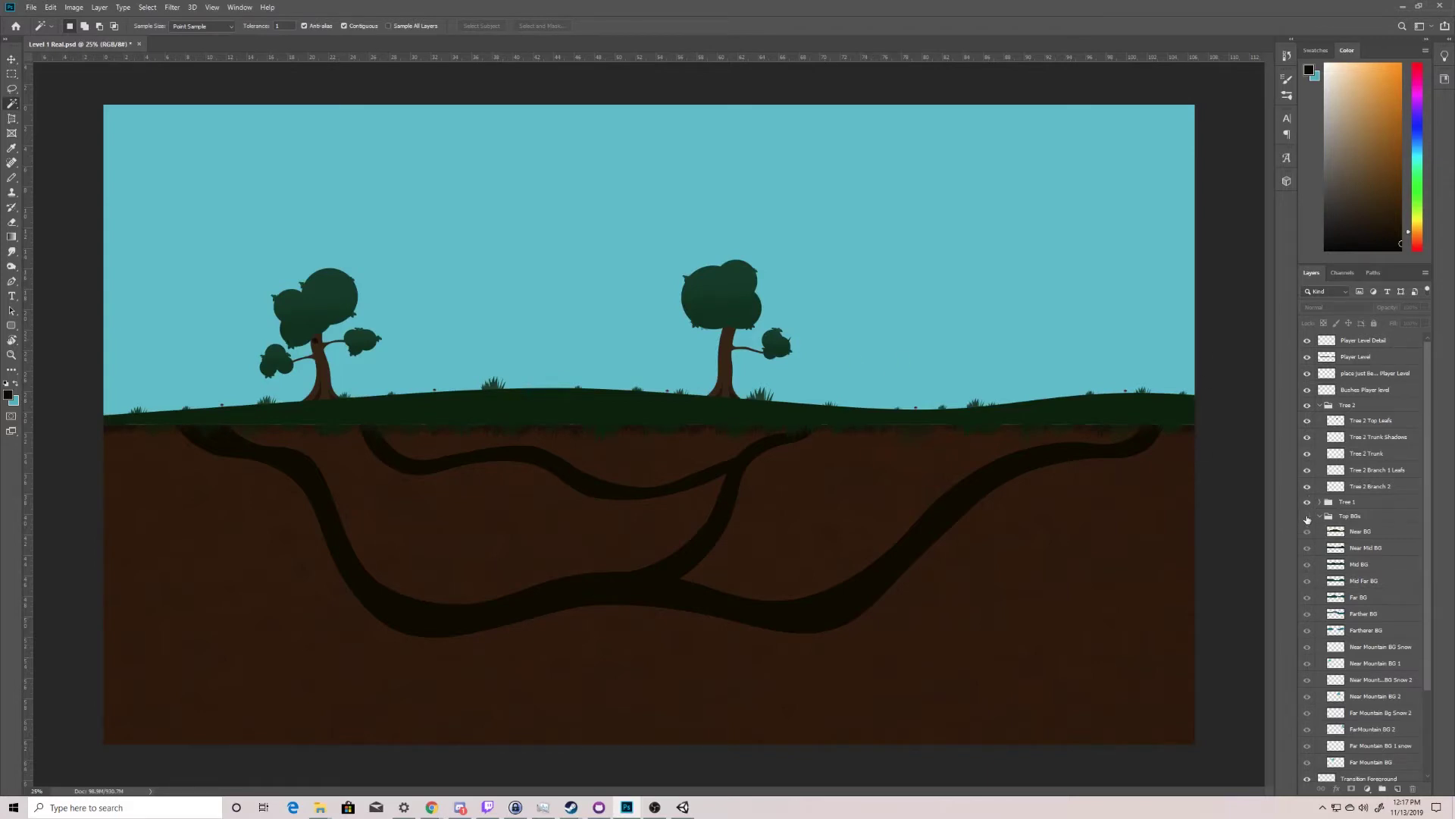
# Turn the Top BGs group back on to restore the mountains and hills
pyautogui.click(1307, 517)
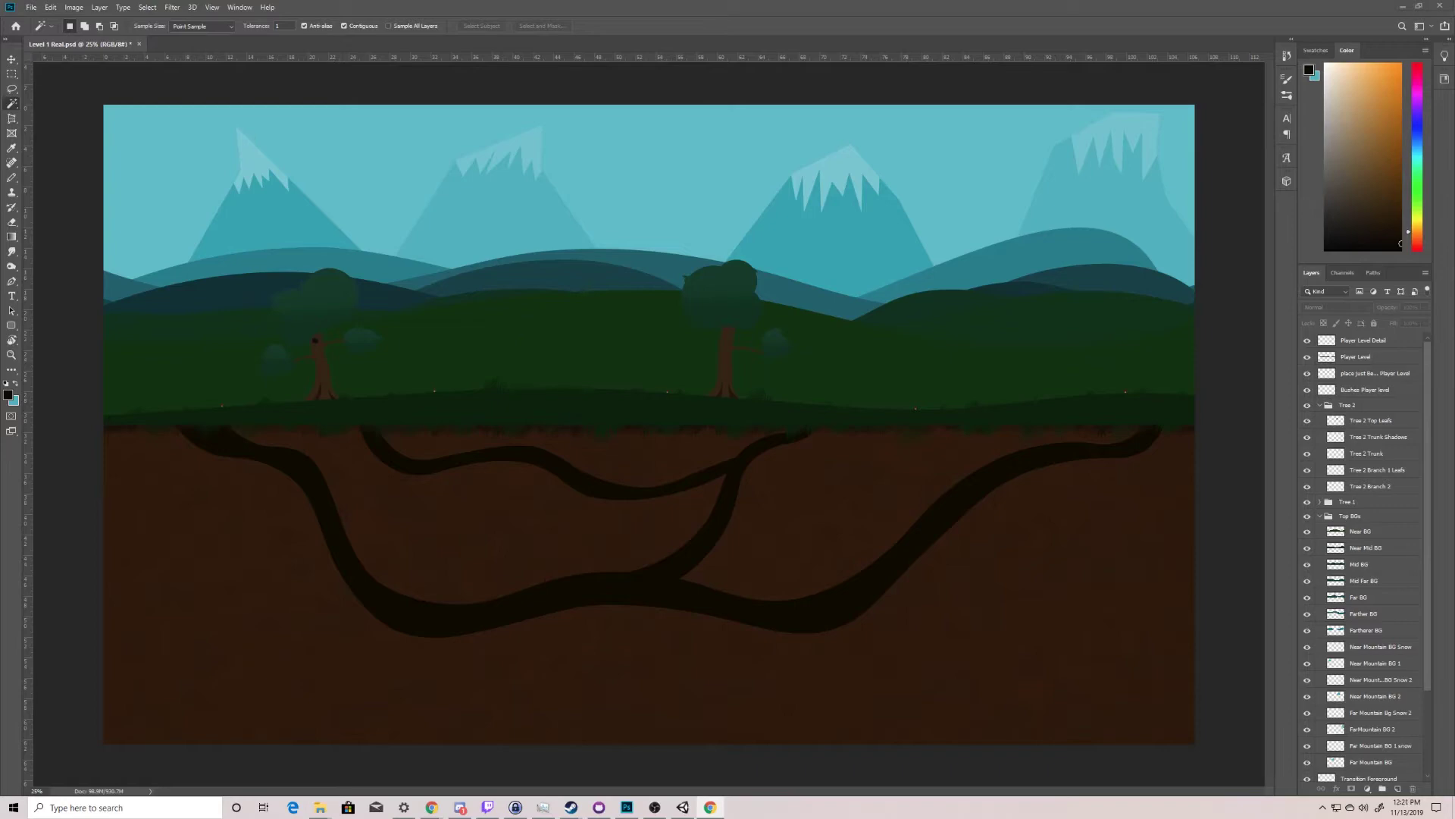
pyautogui.moveTo(827, 179); pyautogui.dragTo(747, 68)
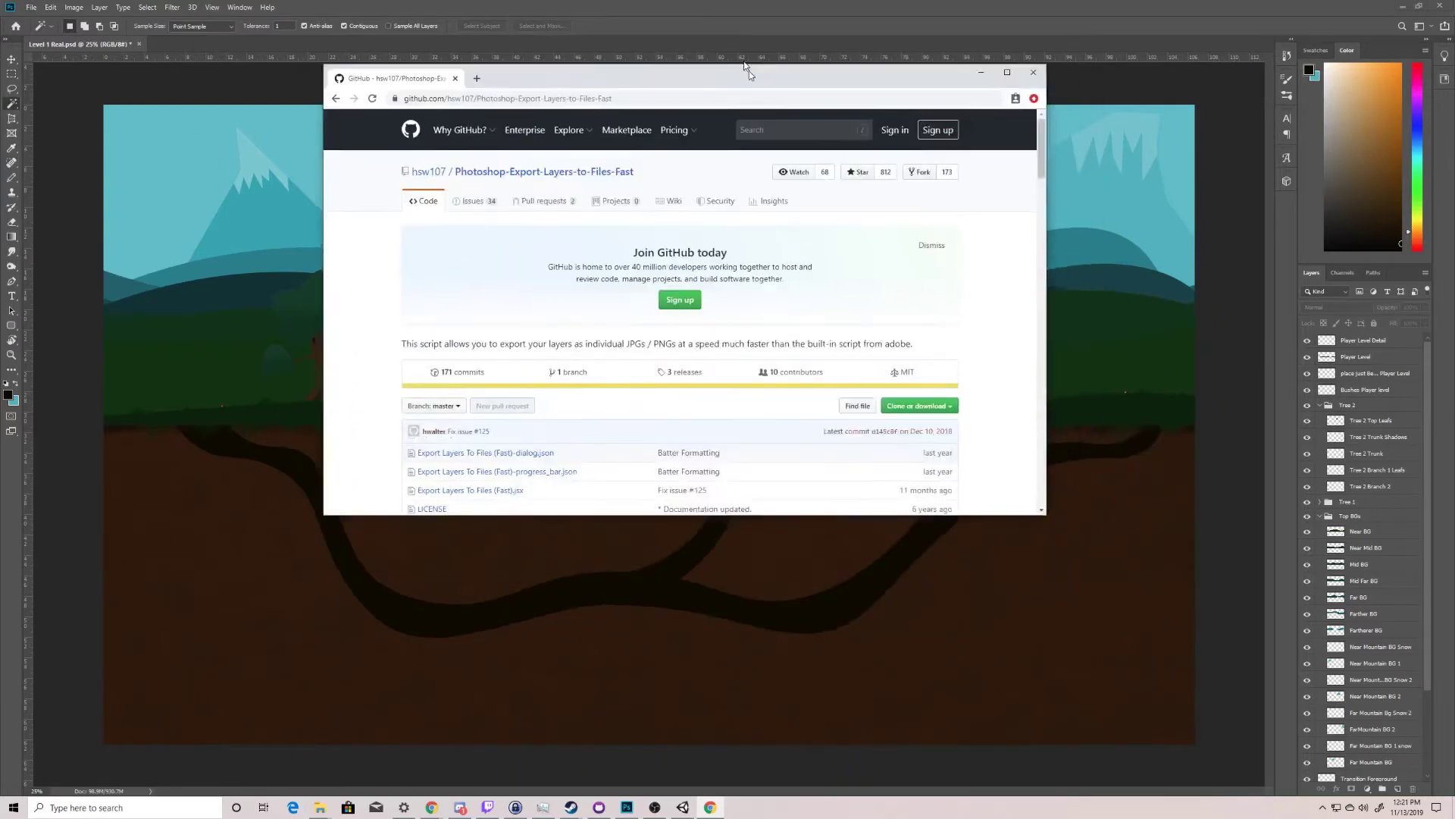
pyautogui.doubleClick(747, 68)
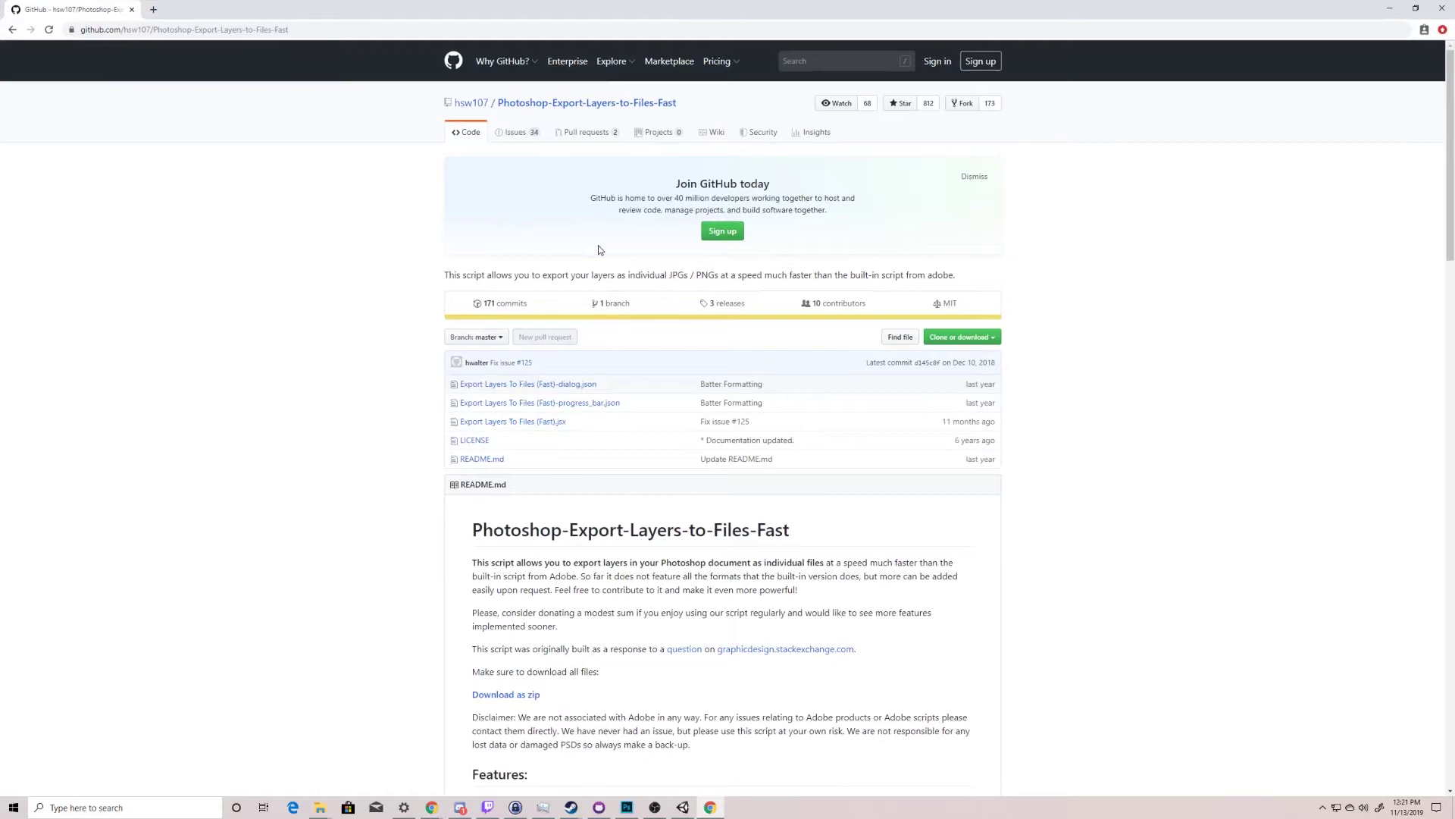
pyautogui.scroll(-1, 664, 274)
pyautogui.scroll(-5, 664, 274)
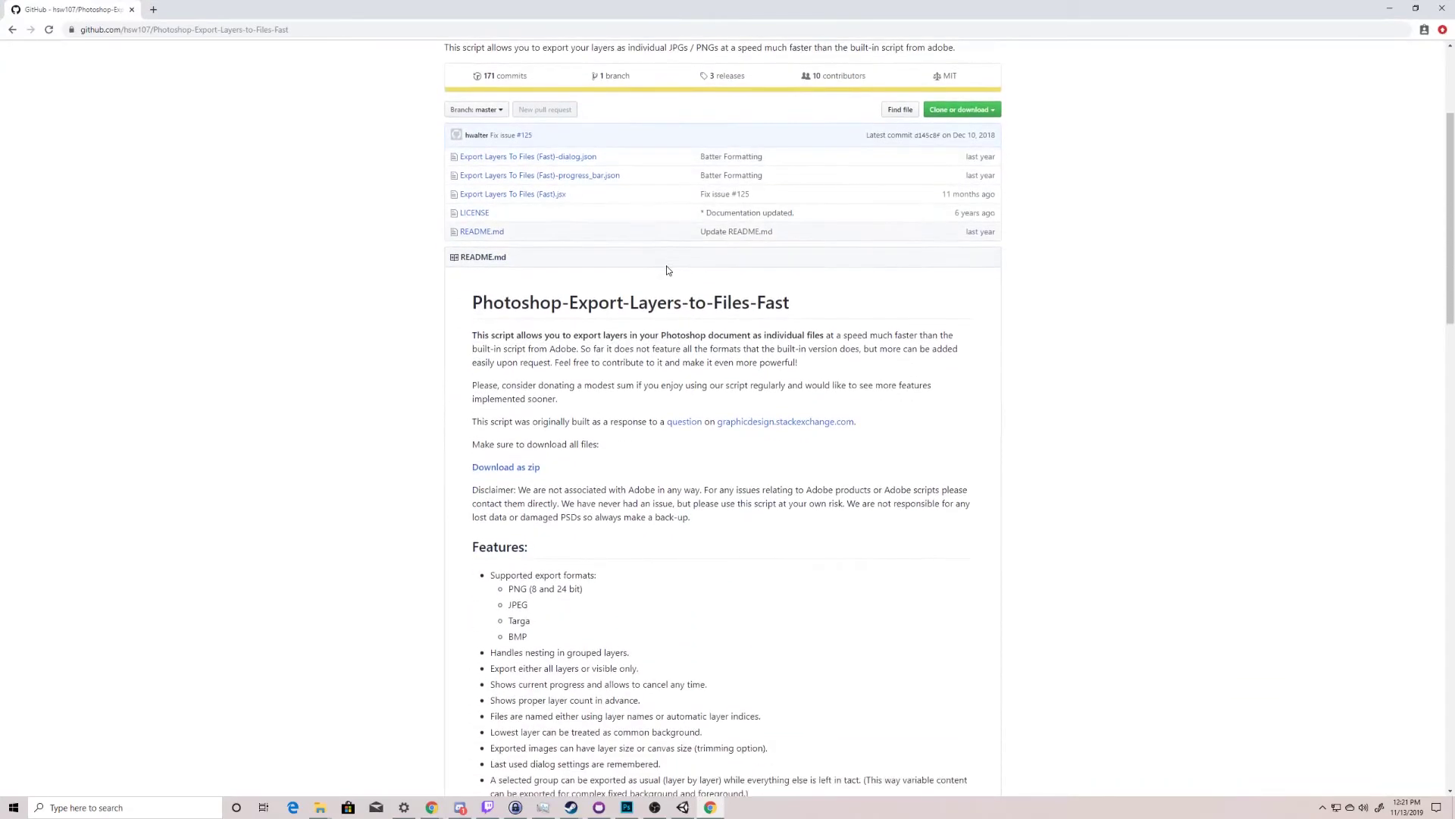
pyautogui.scroll(-2, 661, 252)
pyautogui.scroll(2, 651, 250)
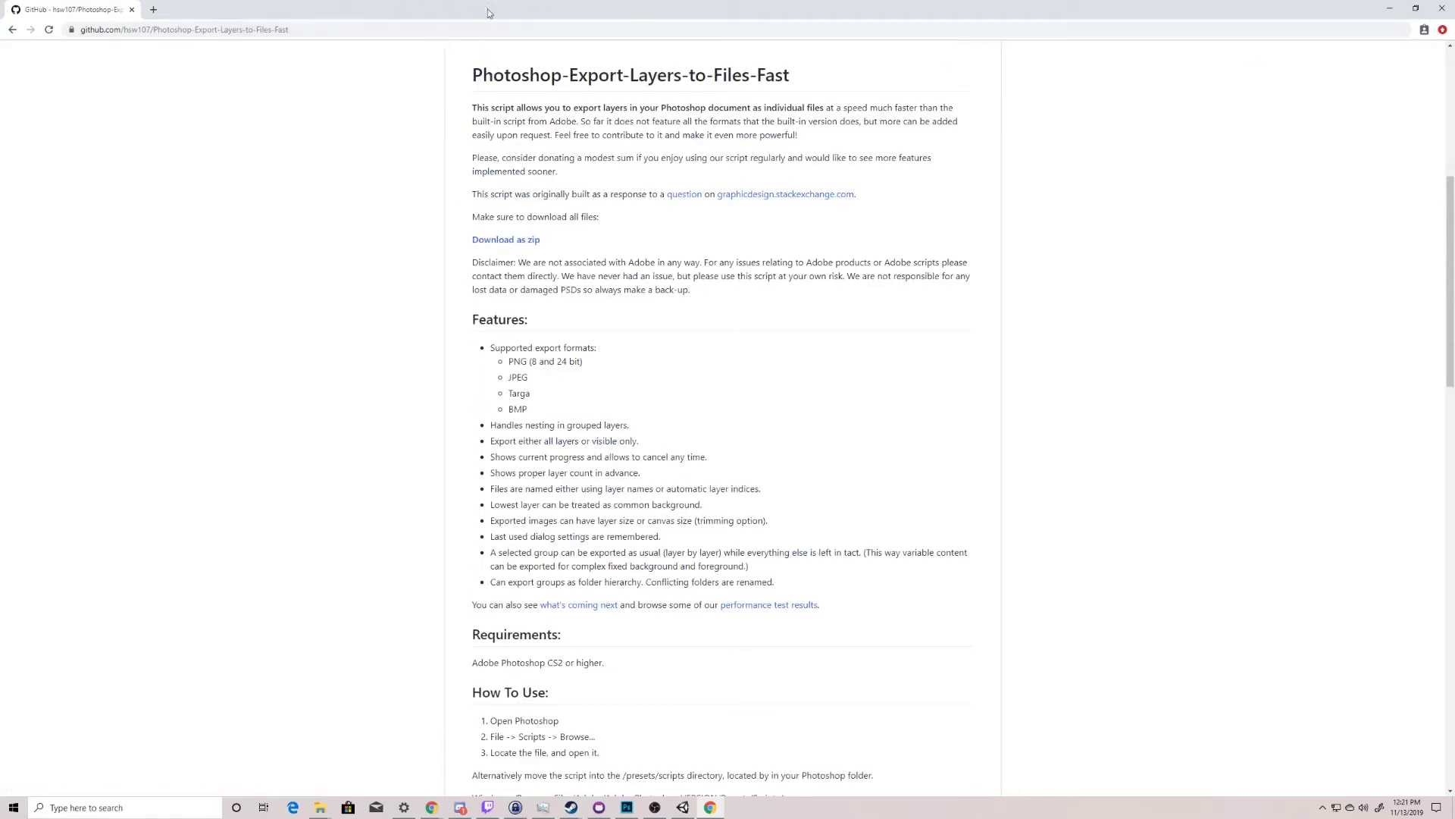
pyautogui.moveTo(494, 8); pyautogui.dragTo(27, 269)
pyautogui.hotkey('alt', 'Tab')
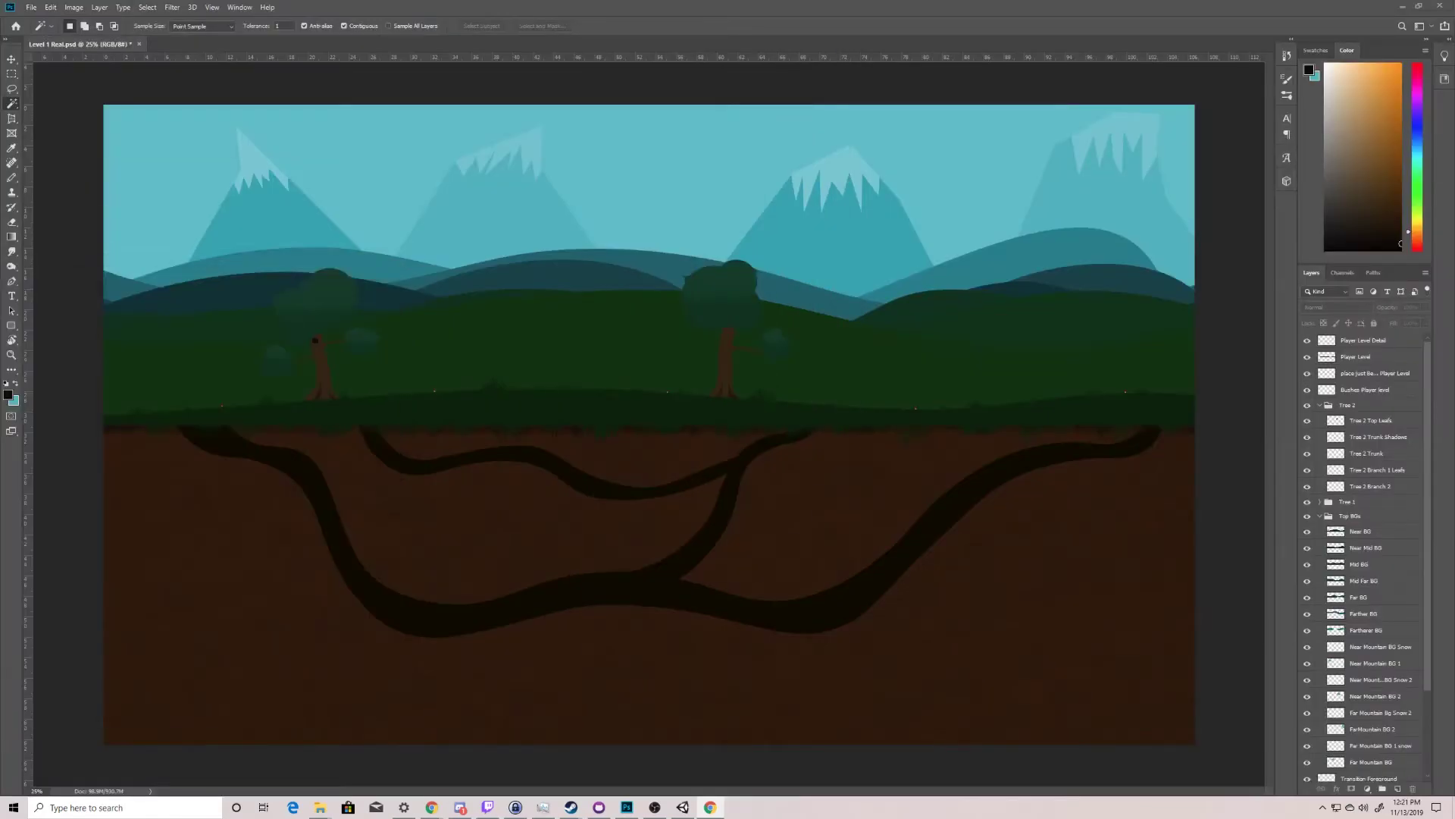
# Load and run Export Layers To Files (Fast).jsx from the Downloads master folder
pyautogui.click(50, 7)
pyautogui.click(50, 7)
pyautogui.click(31, 7)
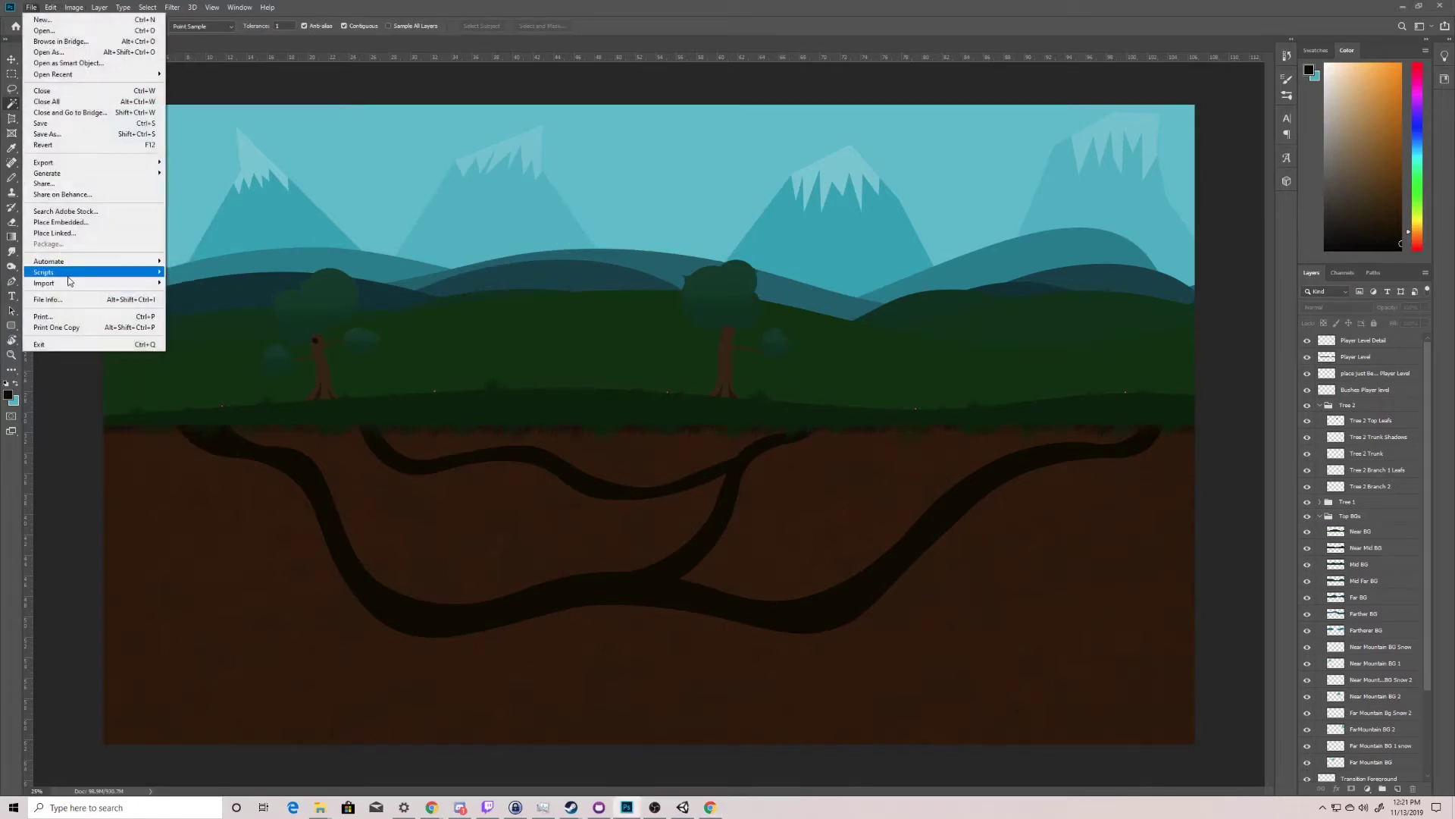
pyautogui.moveTo(70, 273)
pyautogui.click(188, 389)
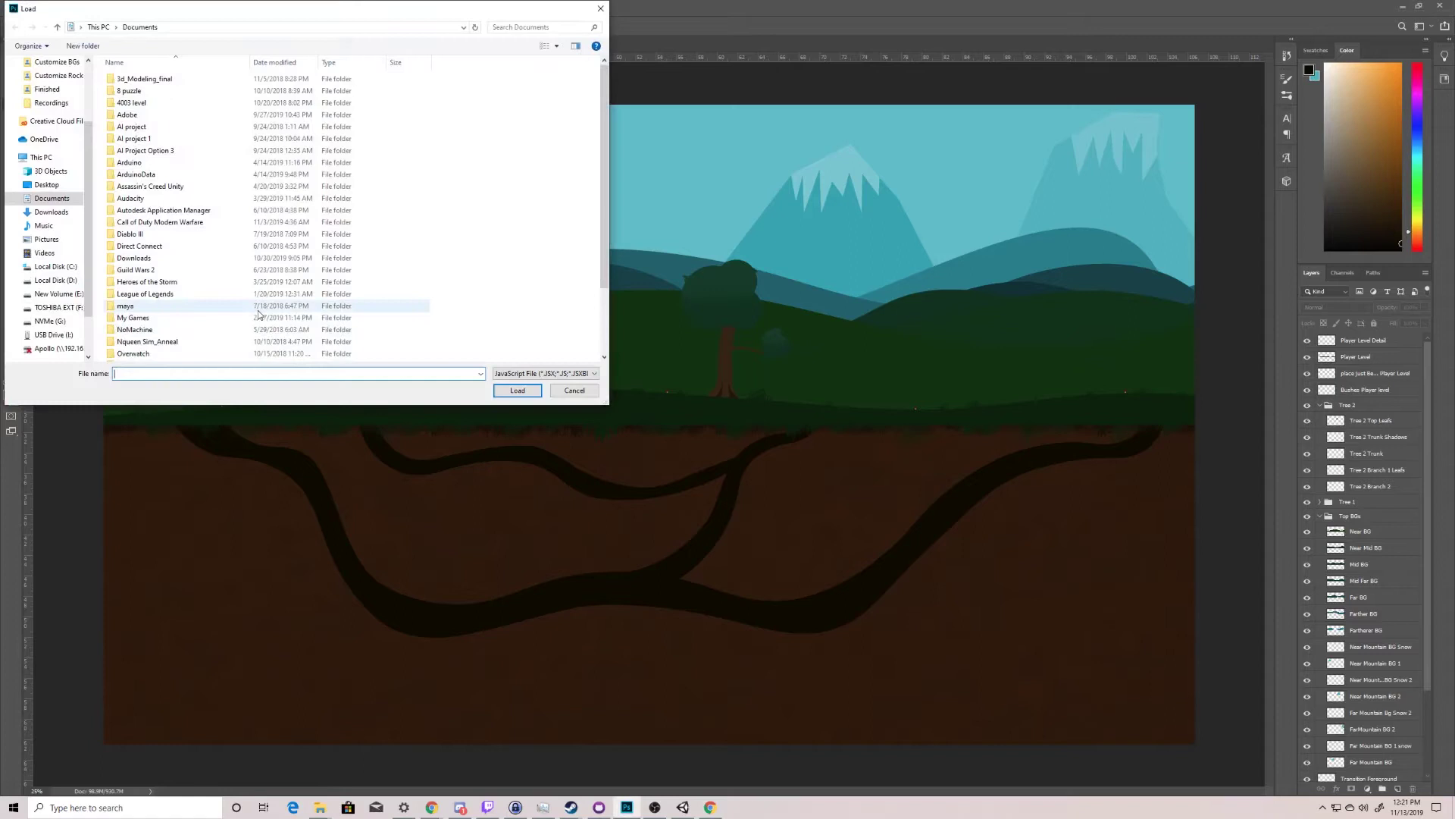
pyautogui.click(51, 211)
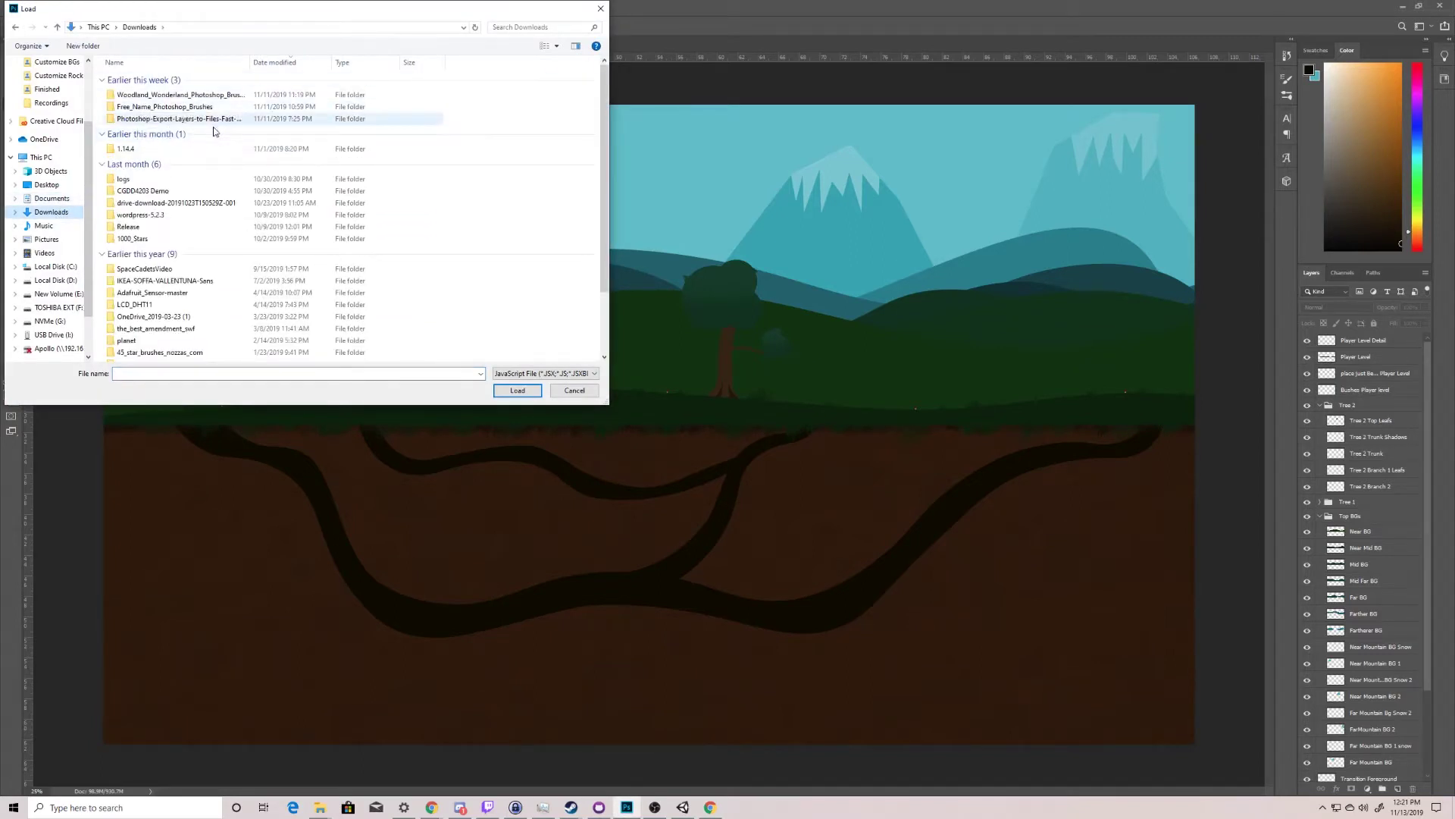
pyautogui.doubleClick(224, 119)
pyautogui.doubleClick(220, 82)
pyautogui.click(219, 81)
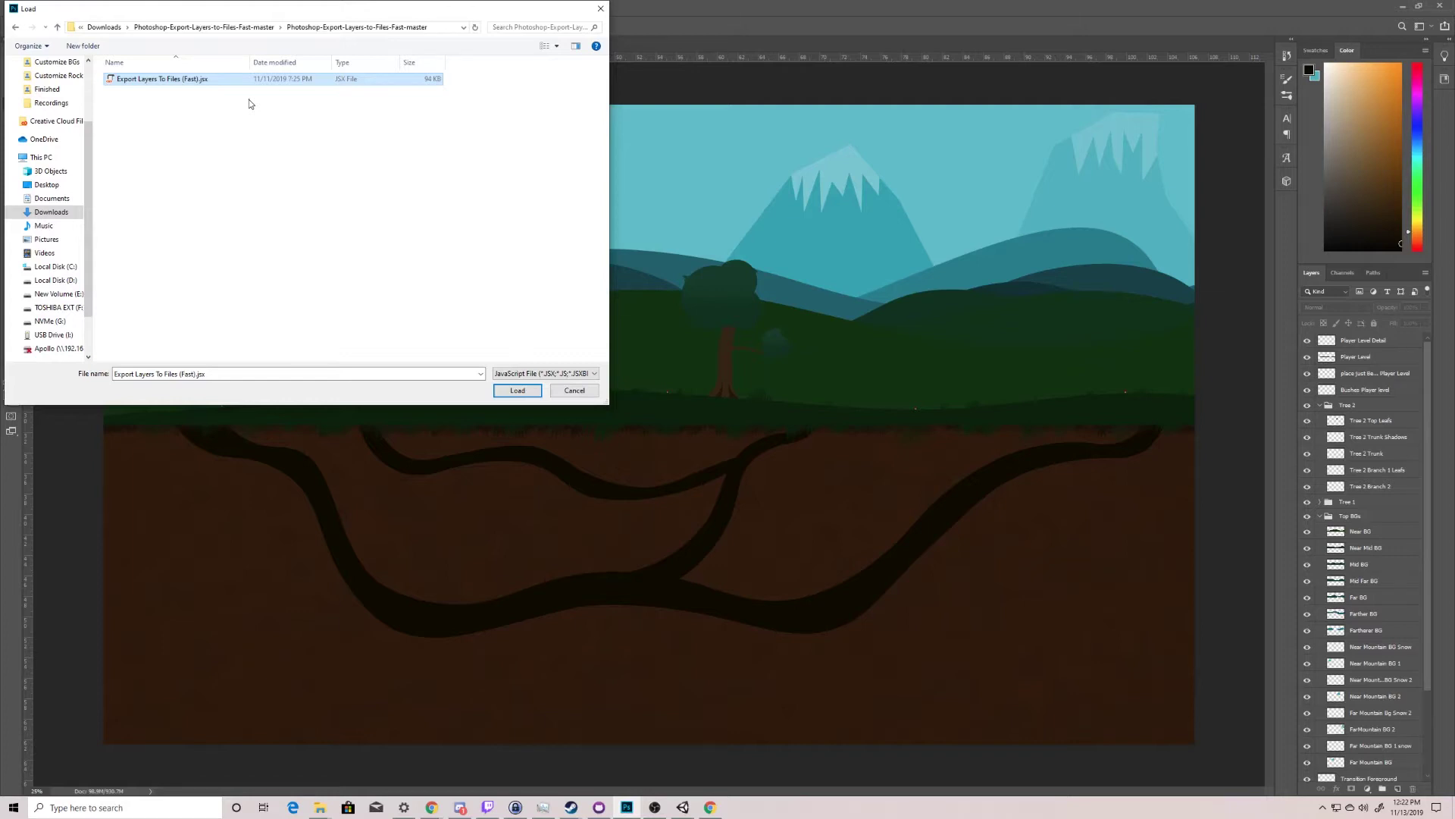
pyautogui.click(518, 391)
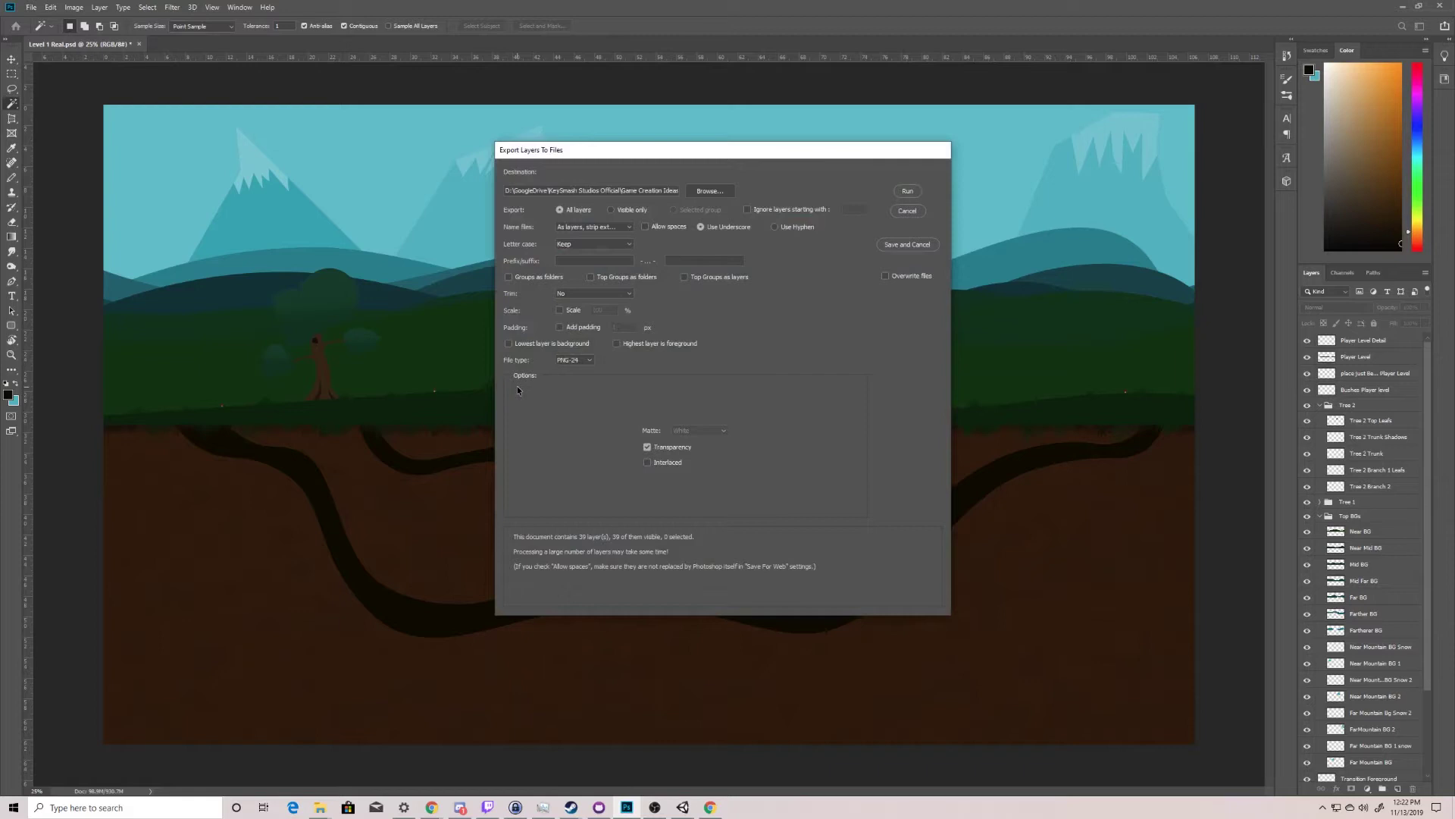
# Create a Level1 folder inside Art and choose it as the export destination
pyautogui.click(711, 191)
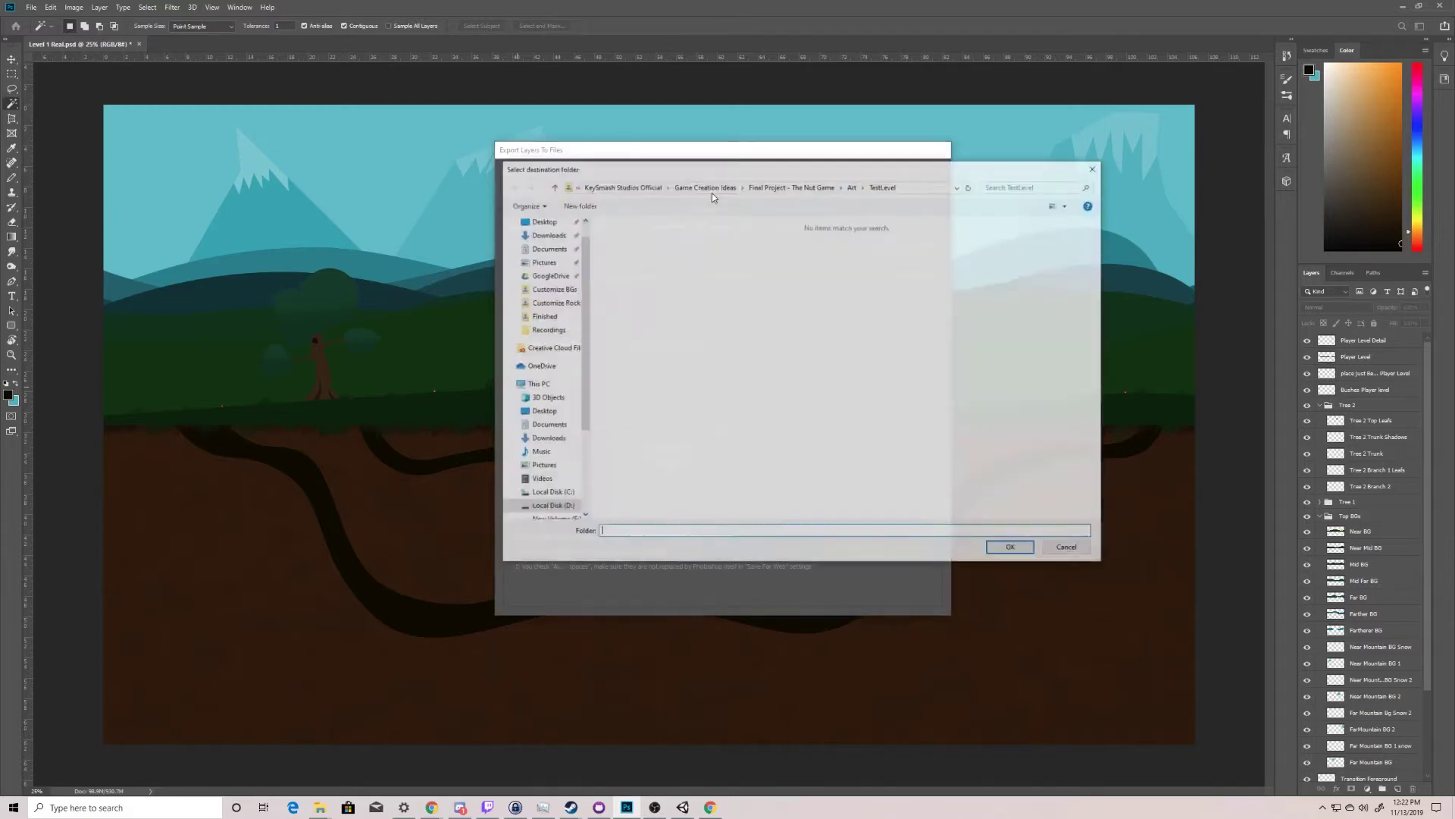
pyautogui.click(852, 187)
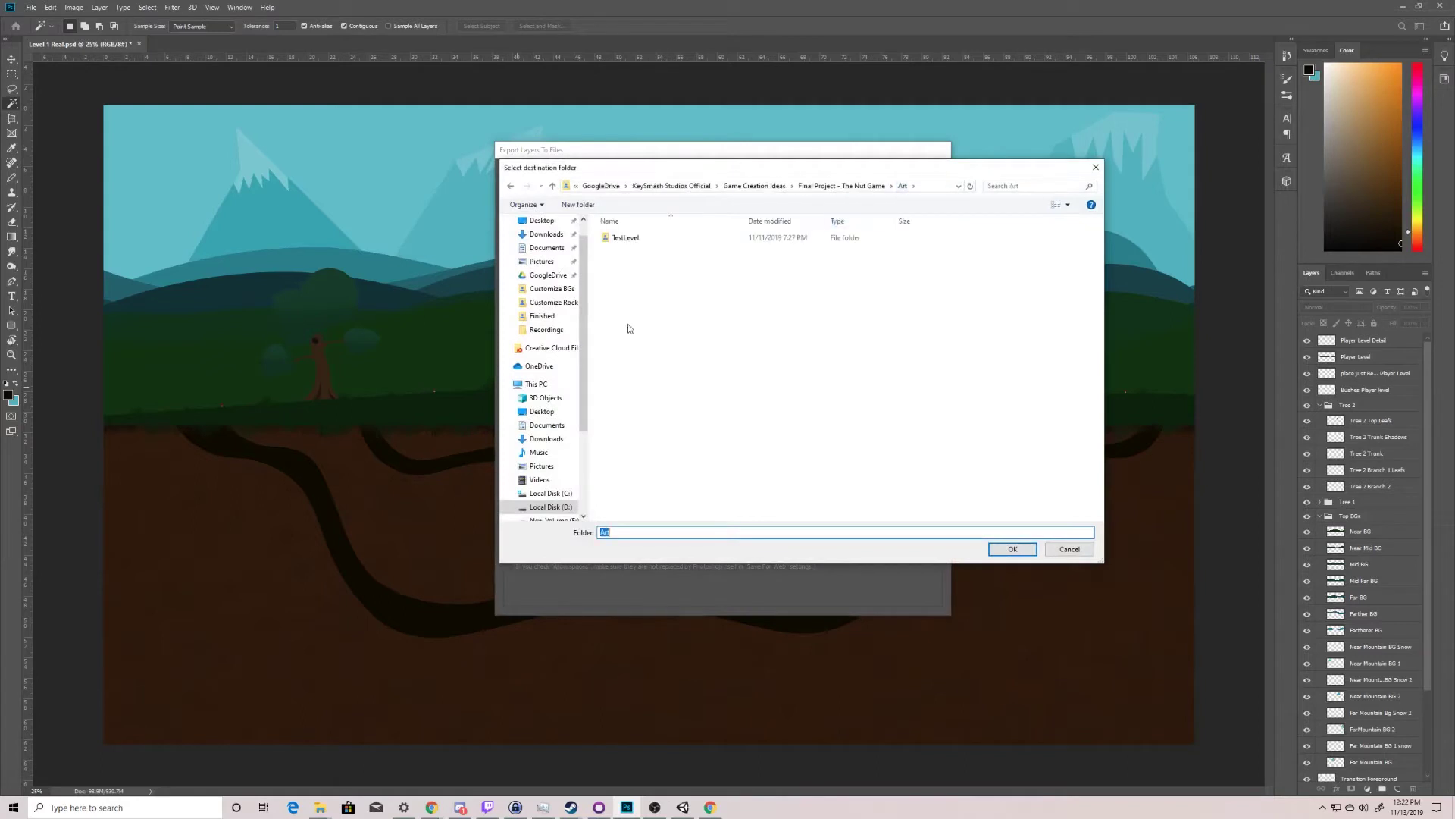
pyautogui.rightClick(634, 291)
pyautogui.moveTo(592, 447)
pyautogui.click(659, 452)
pyautogui.write('LEv')
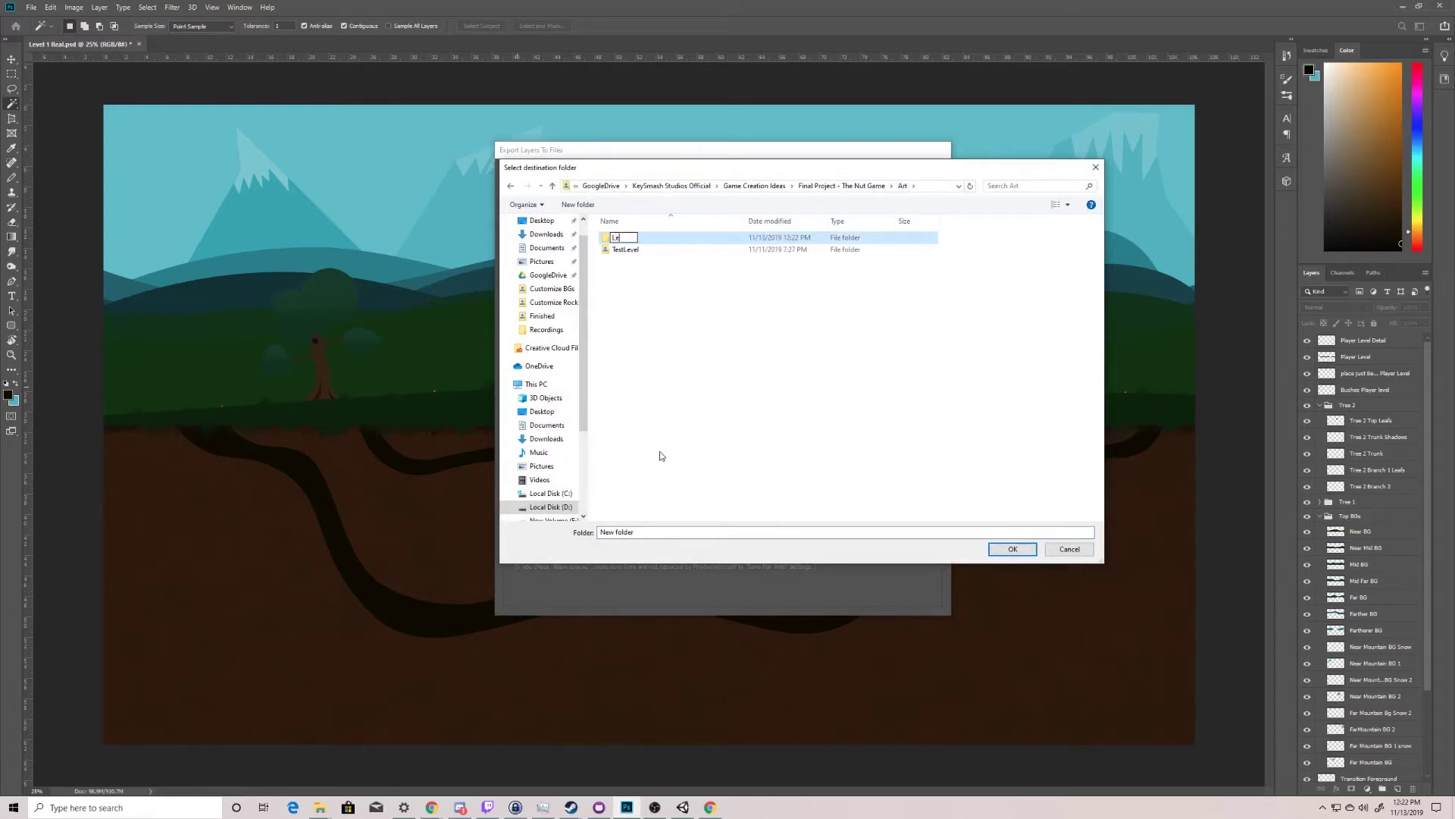
pyautogui.write('ek')
pyautogui.write('l1')
pyautogui.click(1014, 550)
pyautogui.doubleClick(614, 240)
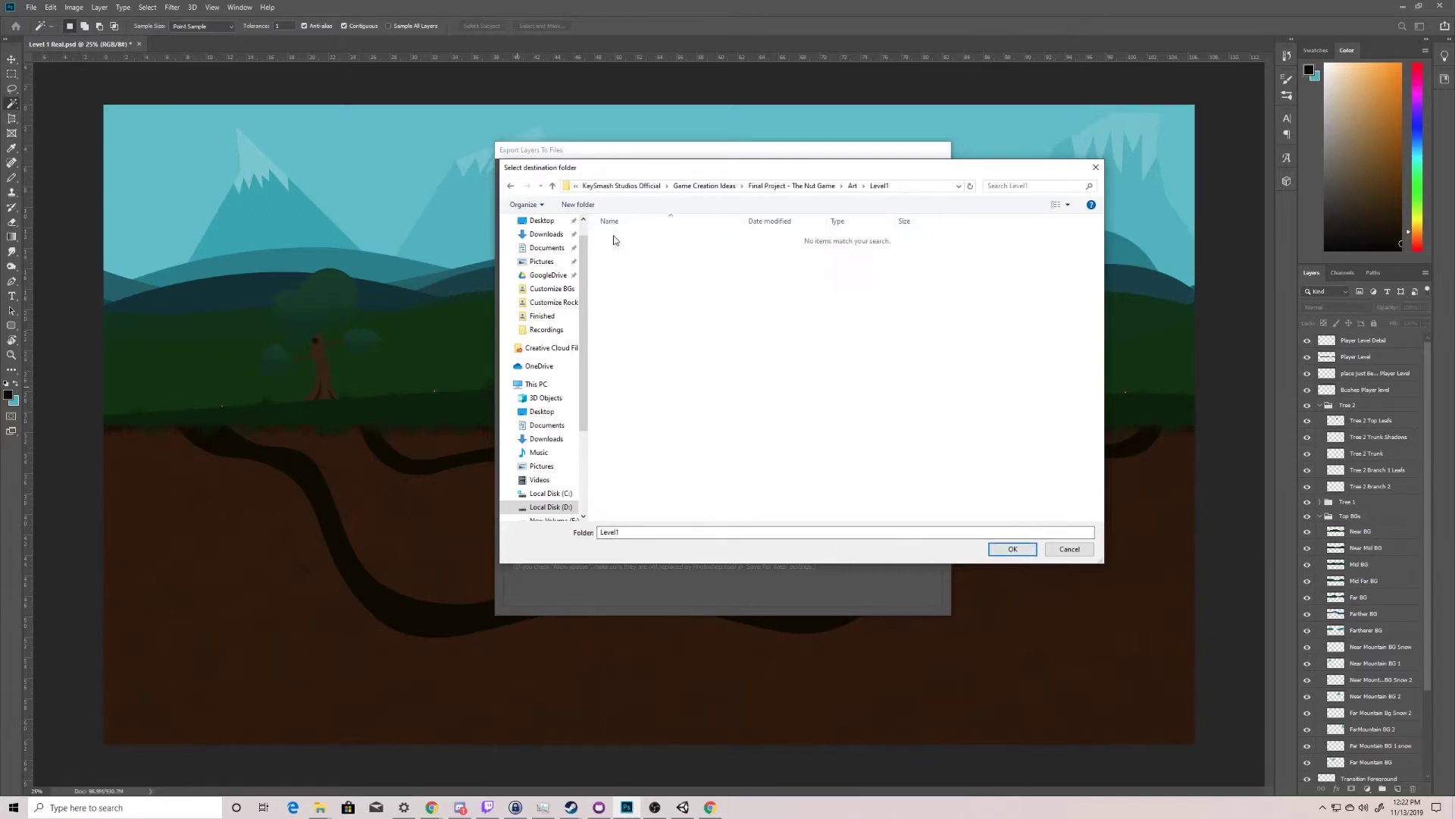
pyautogui.click(1013, 549)
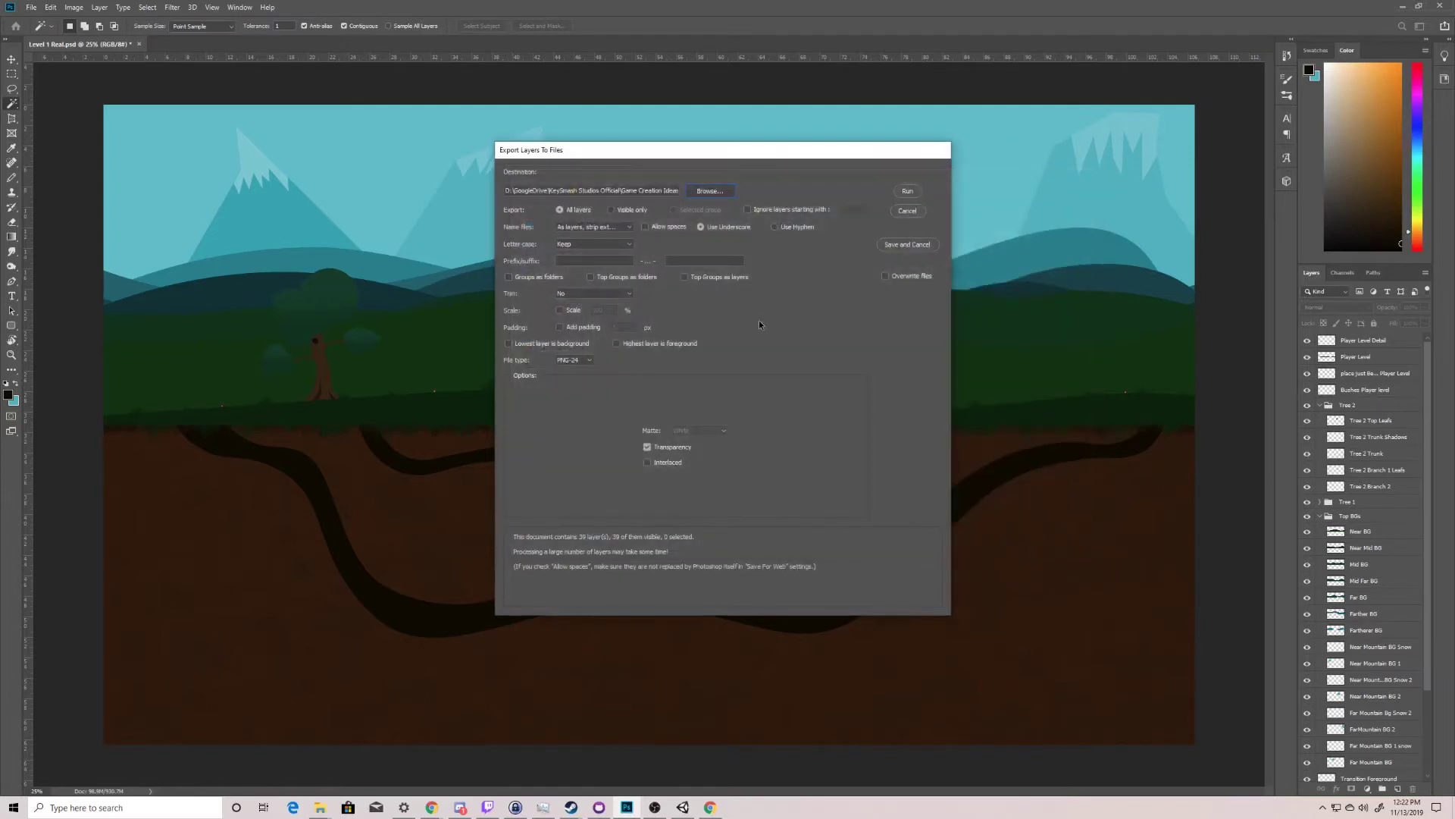
# Export all layers as layer-named PNG-24 files with transparency, then view them in File Explorer
pyautogui.click(602, 227)
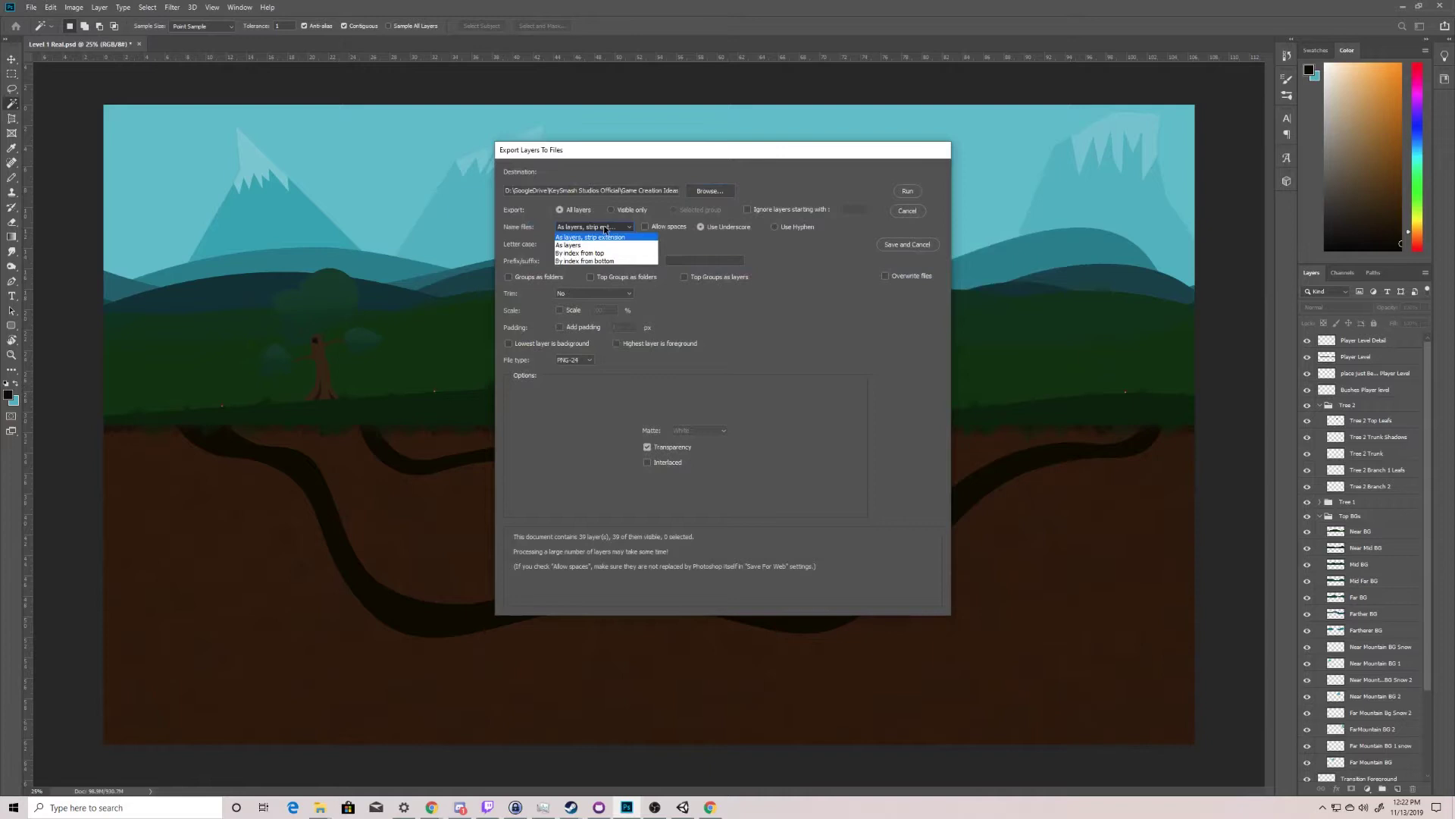
pyautogui.click(606, 231)
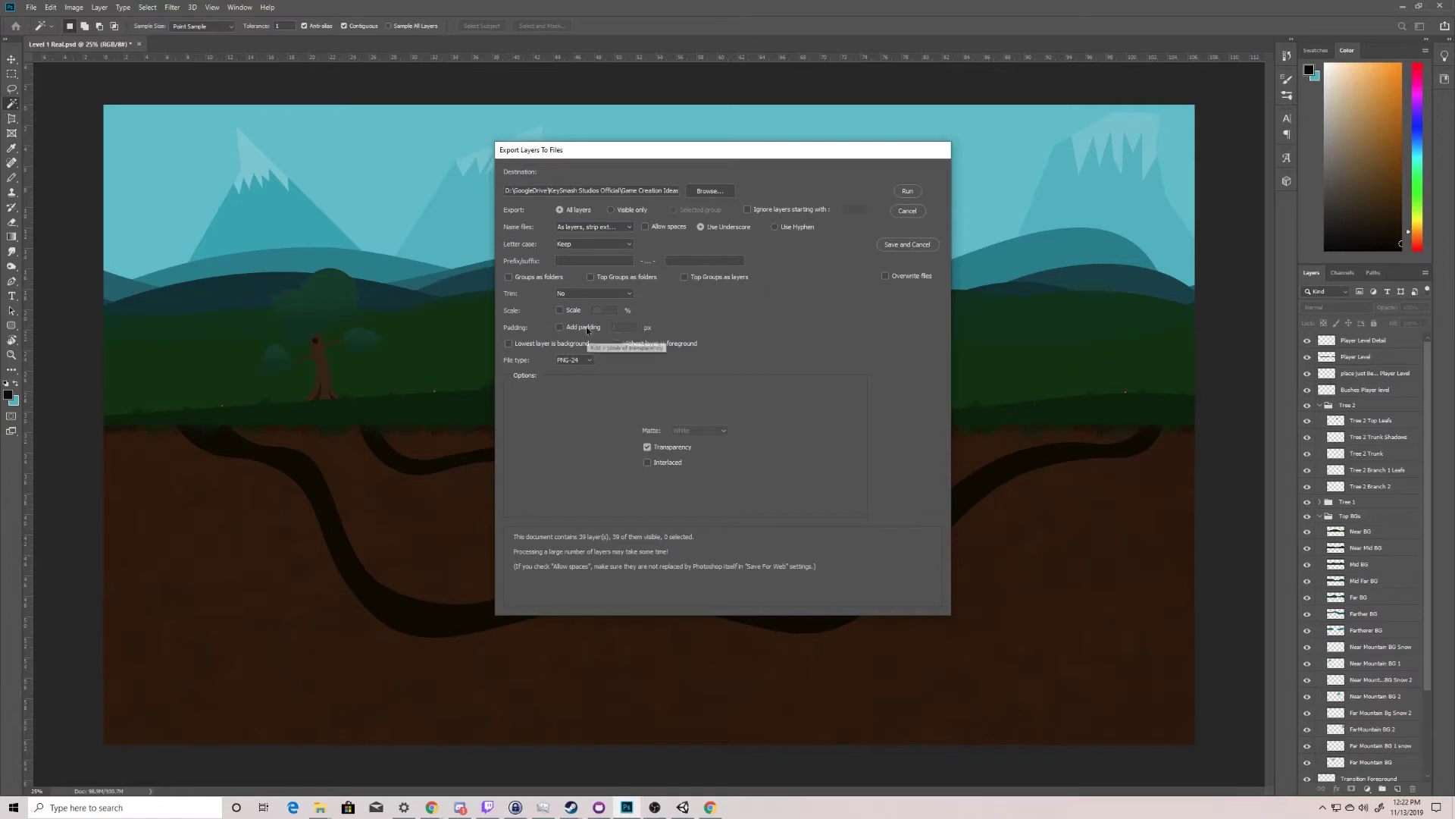
pyautogui.click(591, 360)
pyautogui.click(588, 370)
pyautogui.click(914, 193)
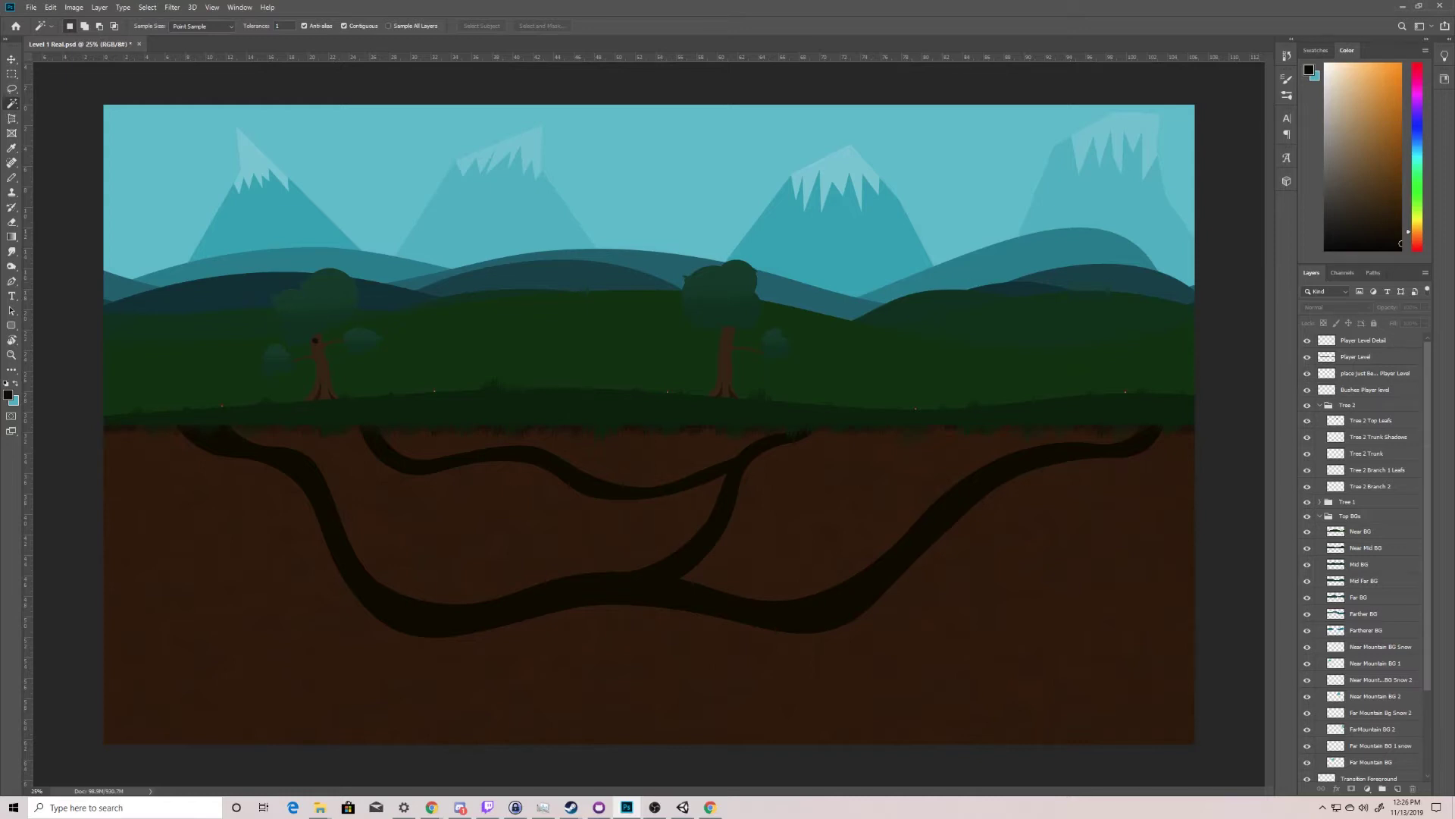
pyautogui.press('super+e')
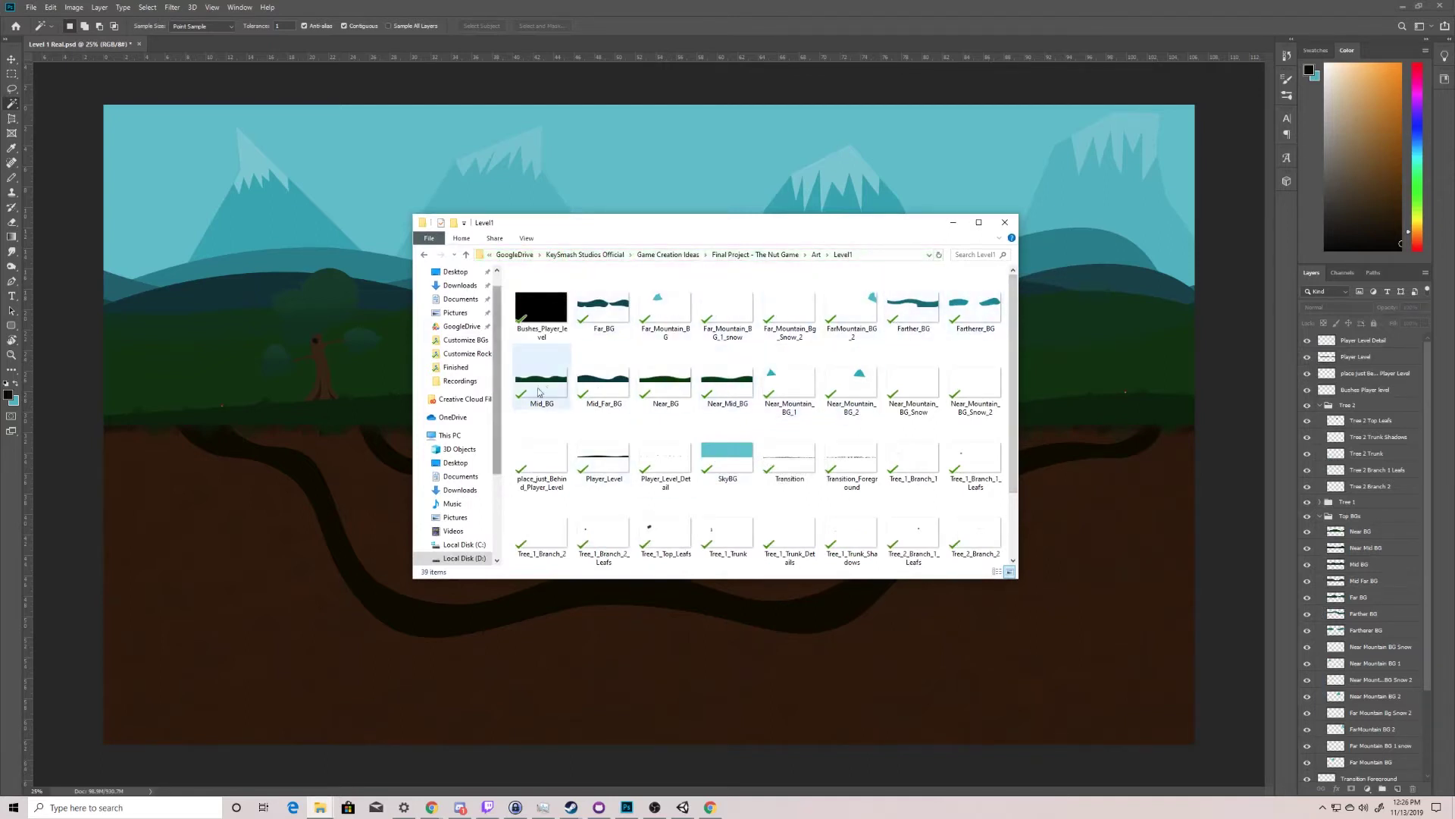
# Scroll through the exported PNGs and drag the Explorer window off to the right edge
pyautogui.scroll(-1, 913, 448)
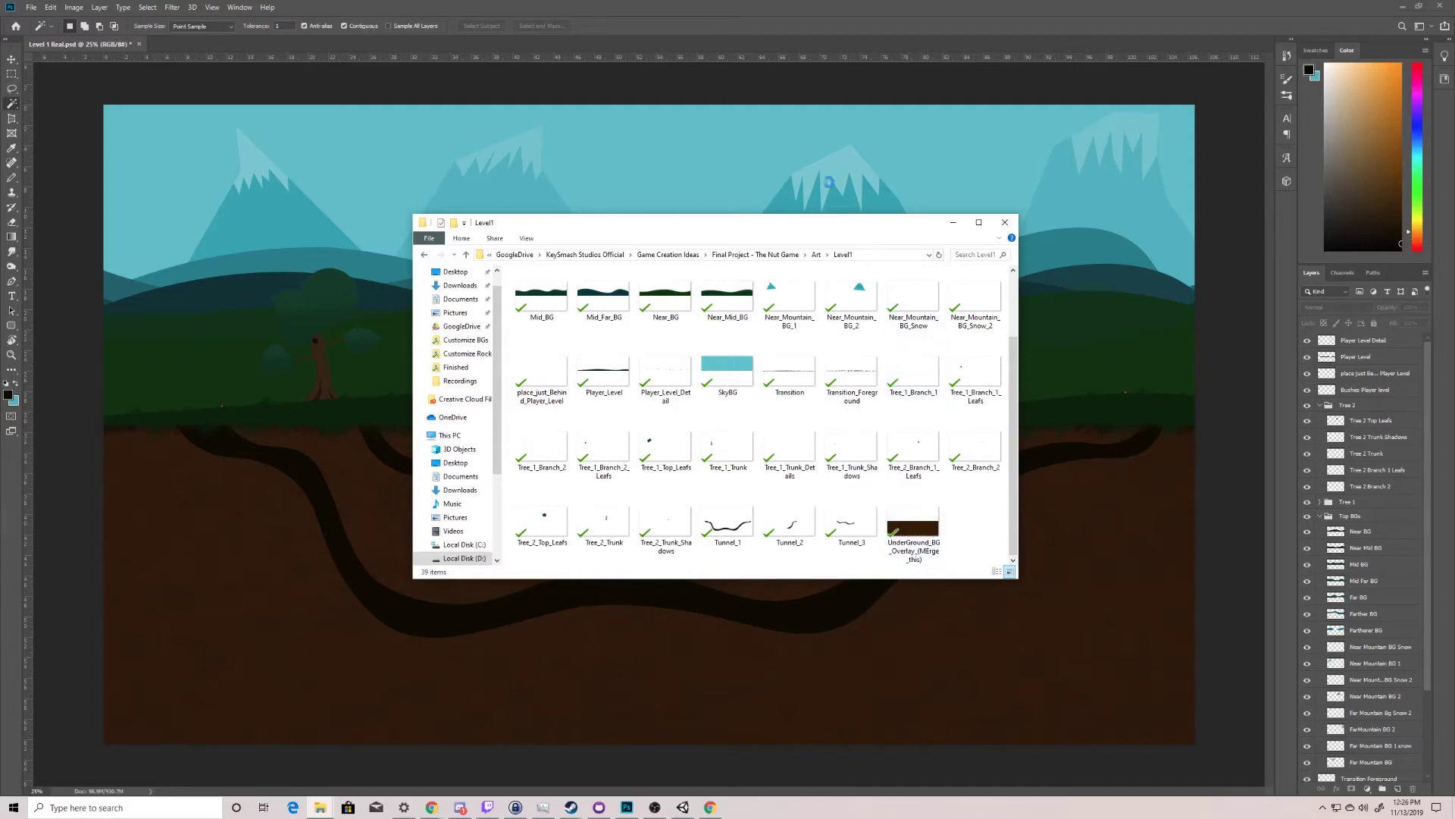
pyautogui.moveTo(811, 224); pyautogui.dragTo(1454, 296)
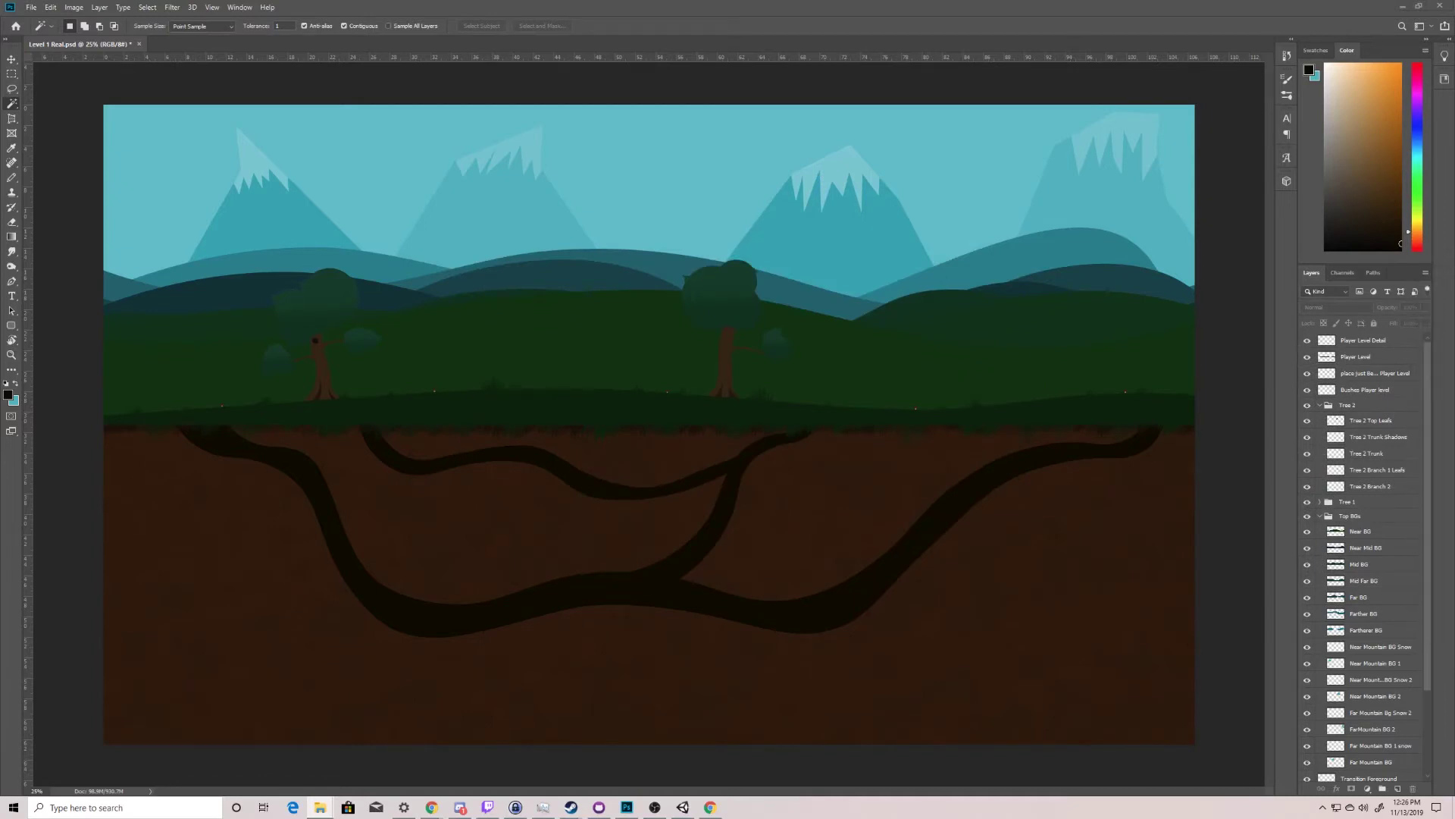
pyautogui.click(73, 7)
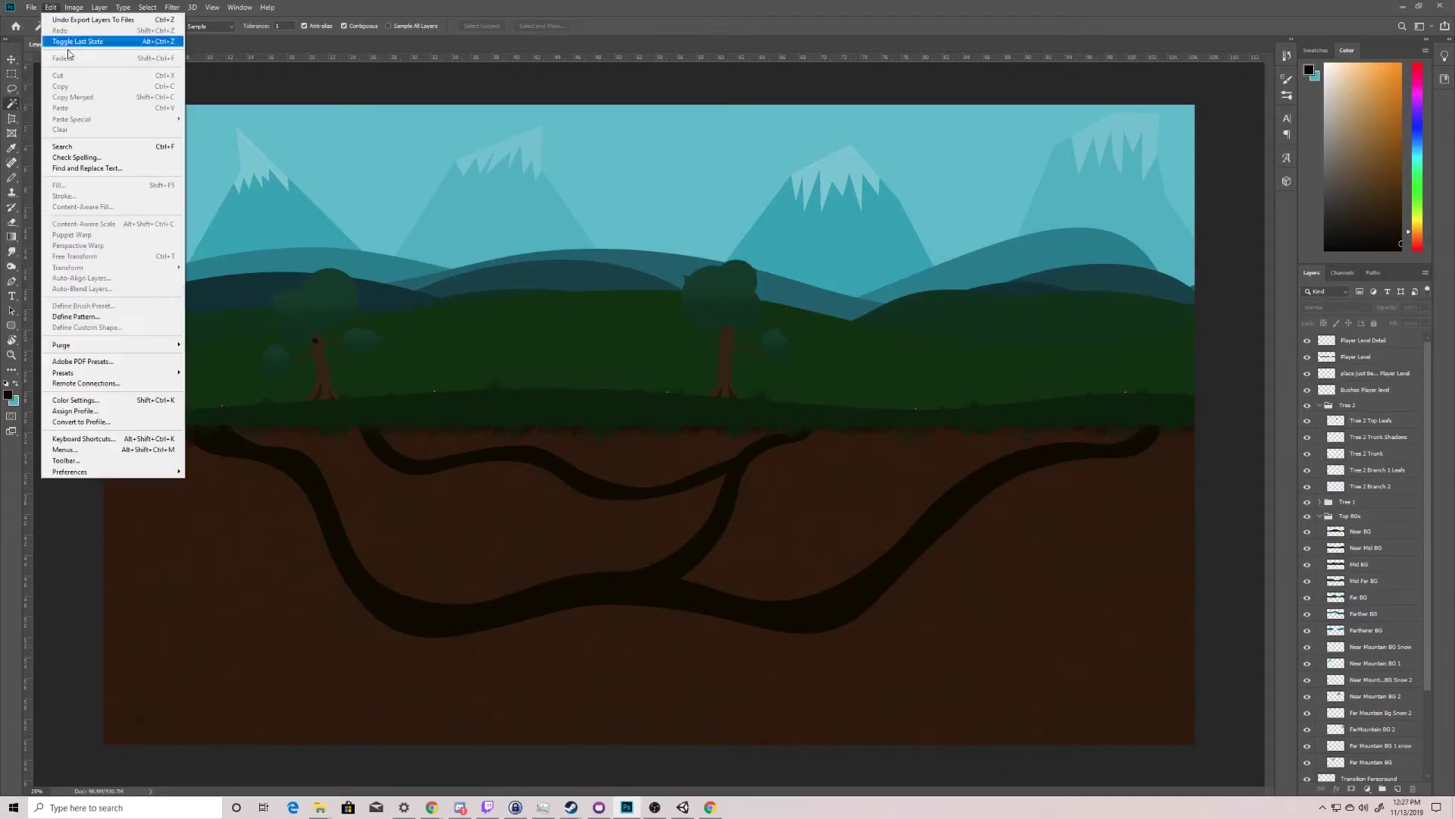
pyautogui.moveTo(88, 165)
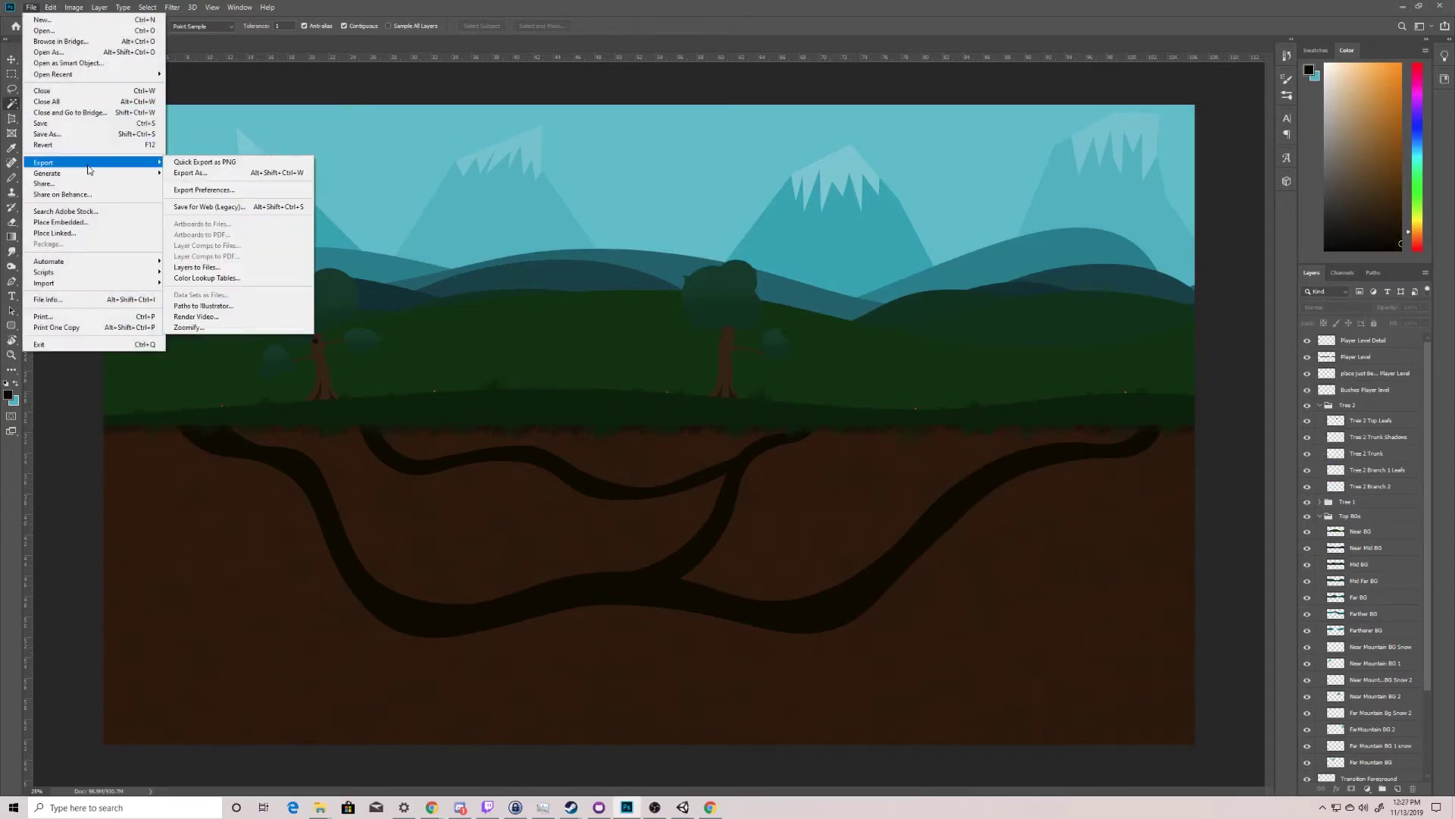
pyautogui.click(230, 271)
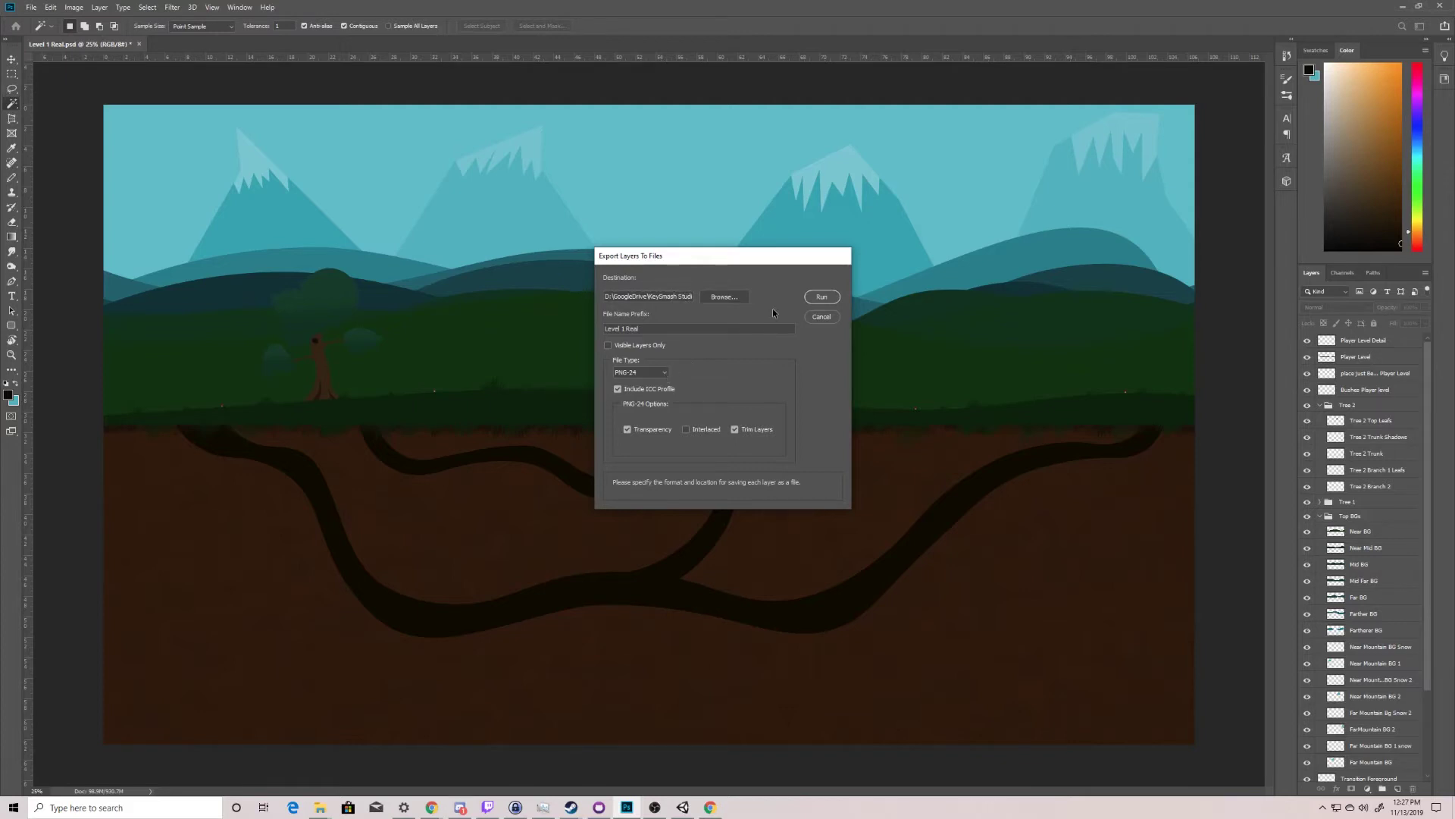
pyautogui.click(738, 432)
pyautogui.click(736, 431)
pyautogui.press('Return')
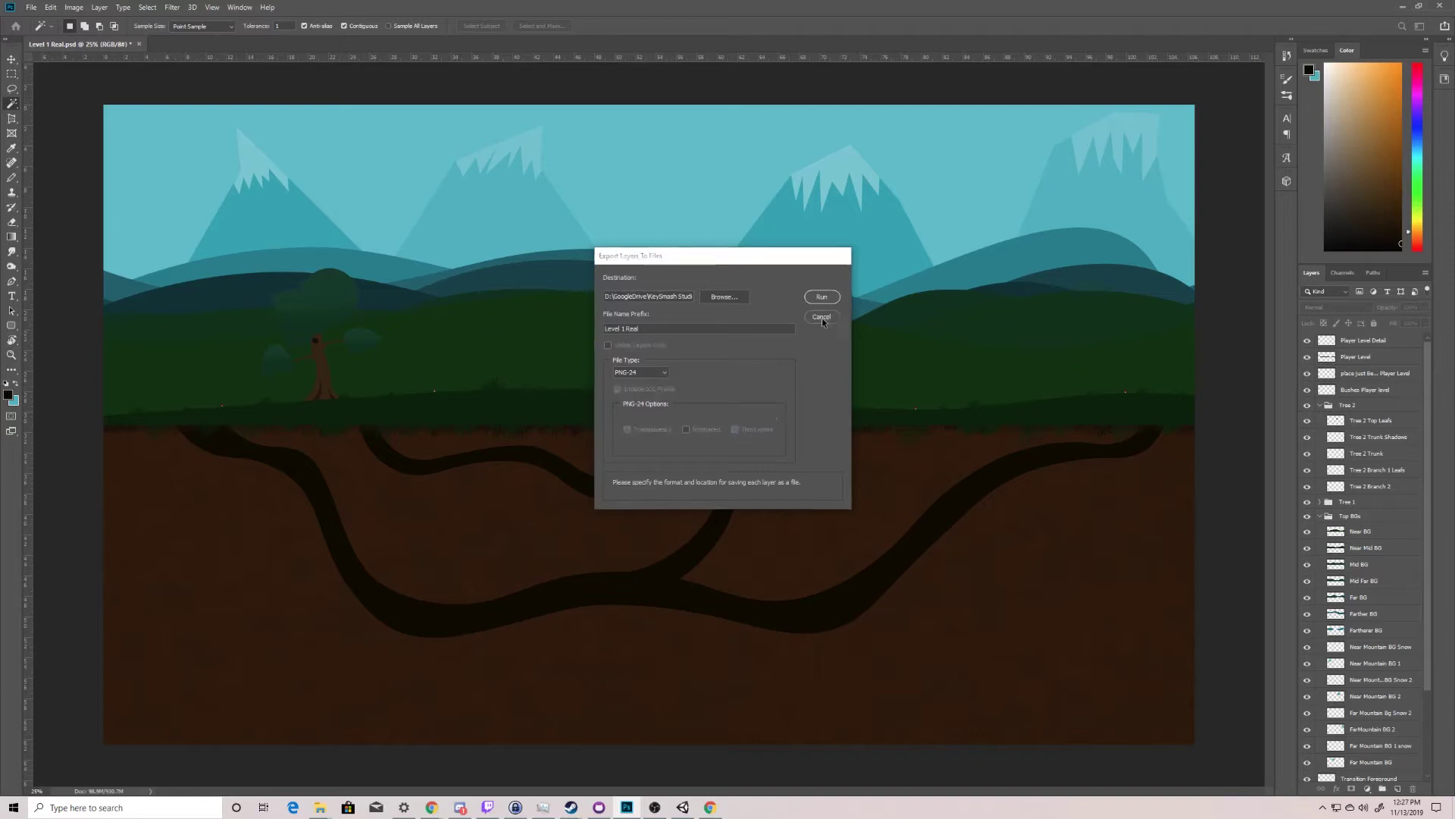
pyautogui.click(73, 7)
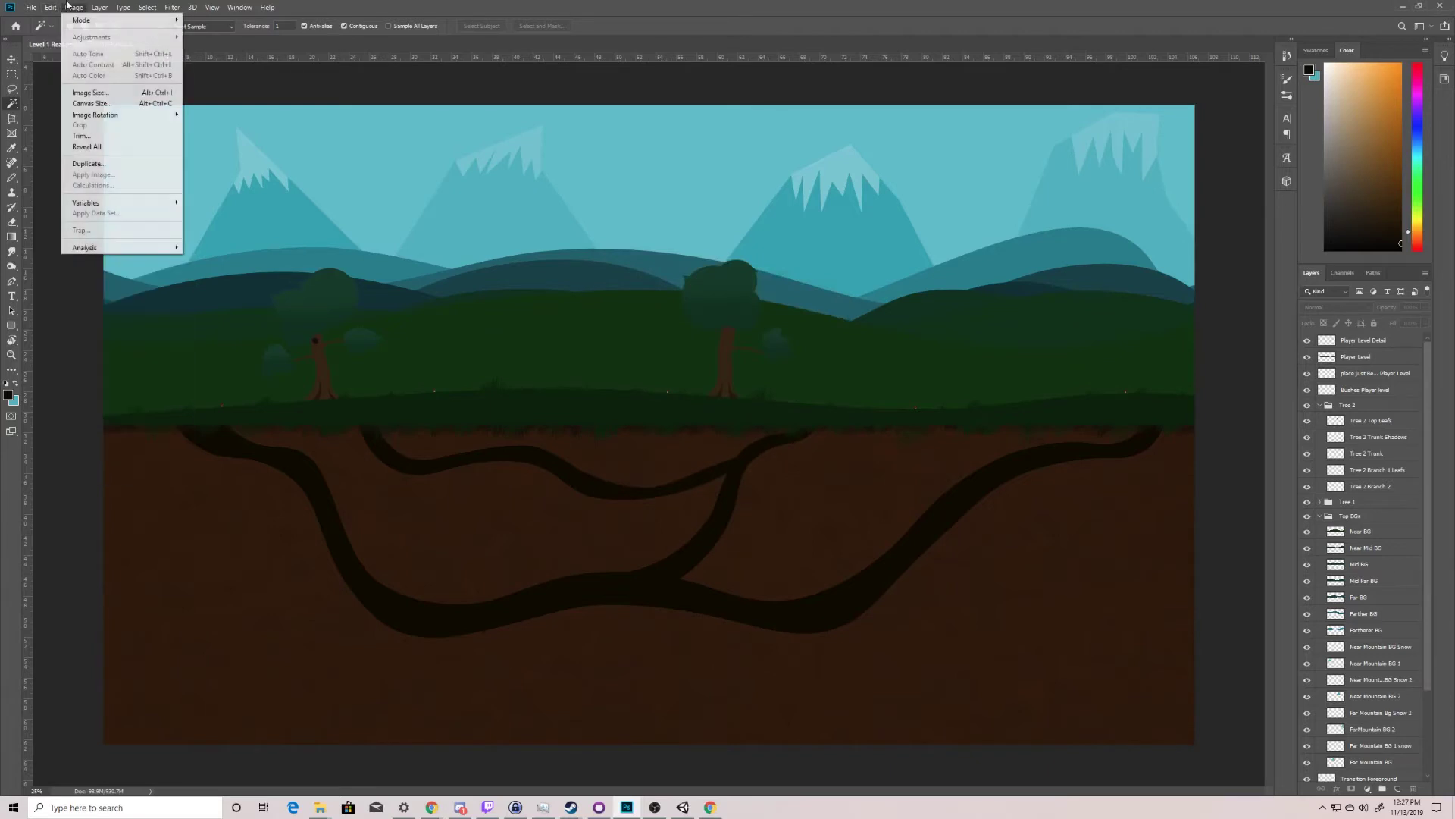
# Check the canvas size reads 7680 × 4500 pixels, cancel, and minimize Photoshop
pyautogui.moveTo(51, 7)
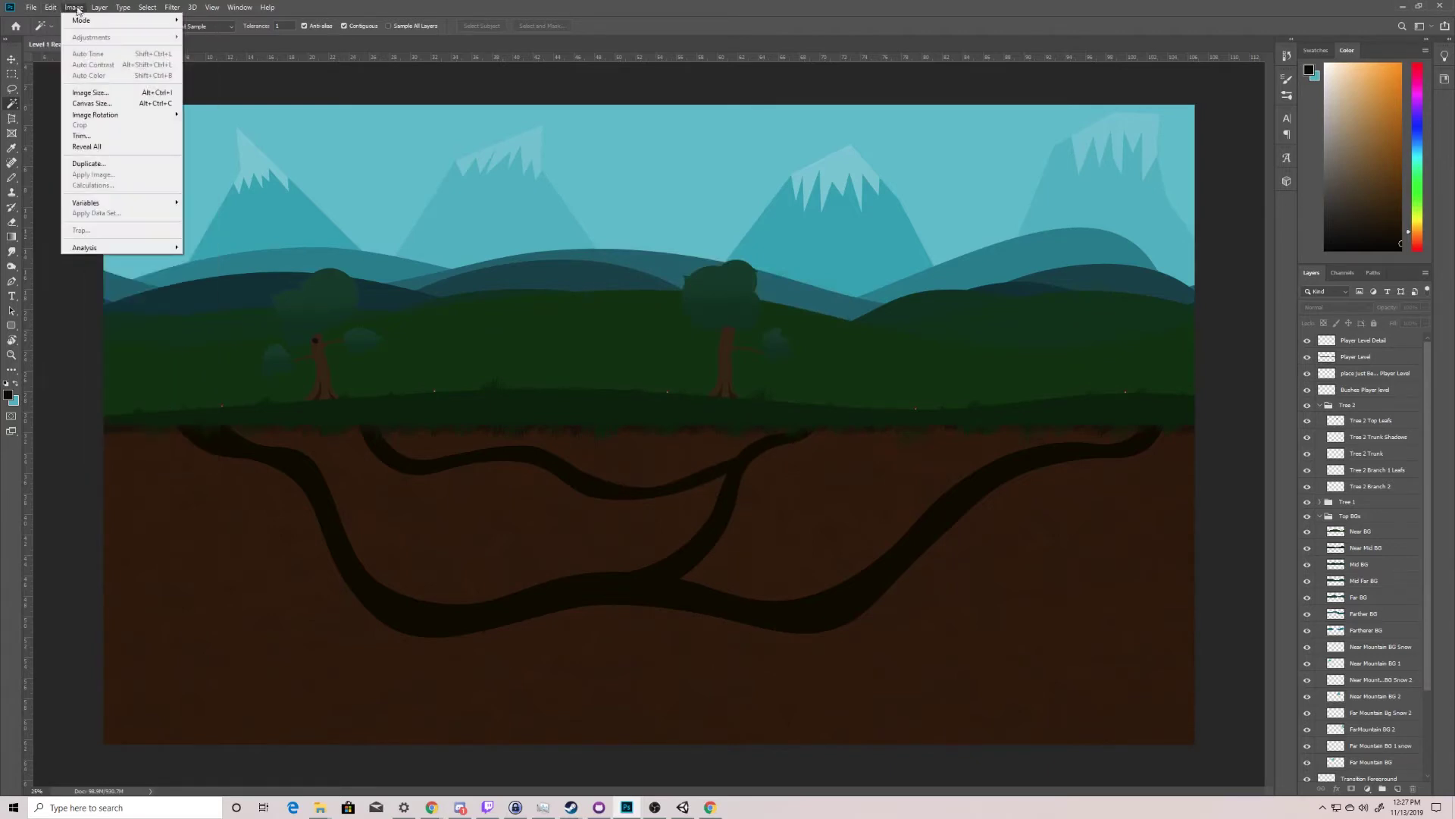
pyautogui.click(109, 106)
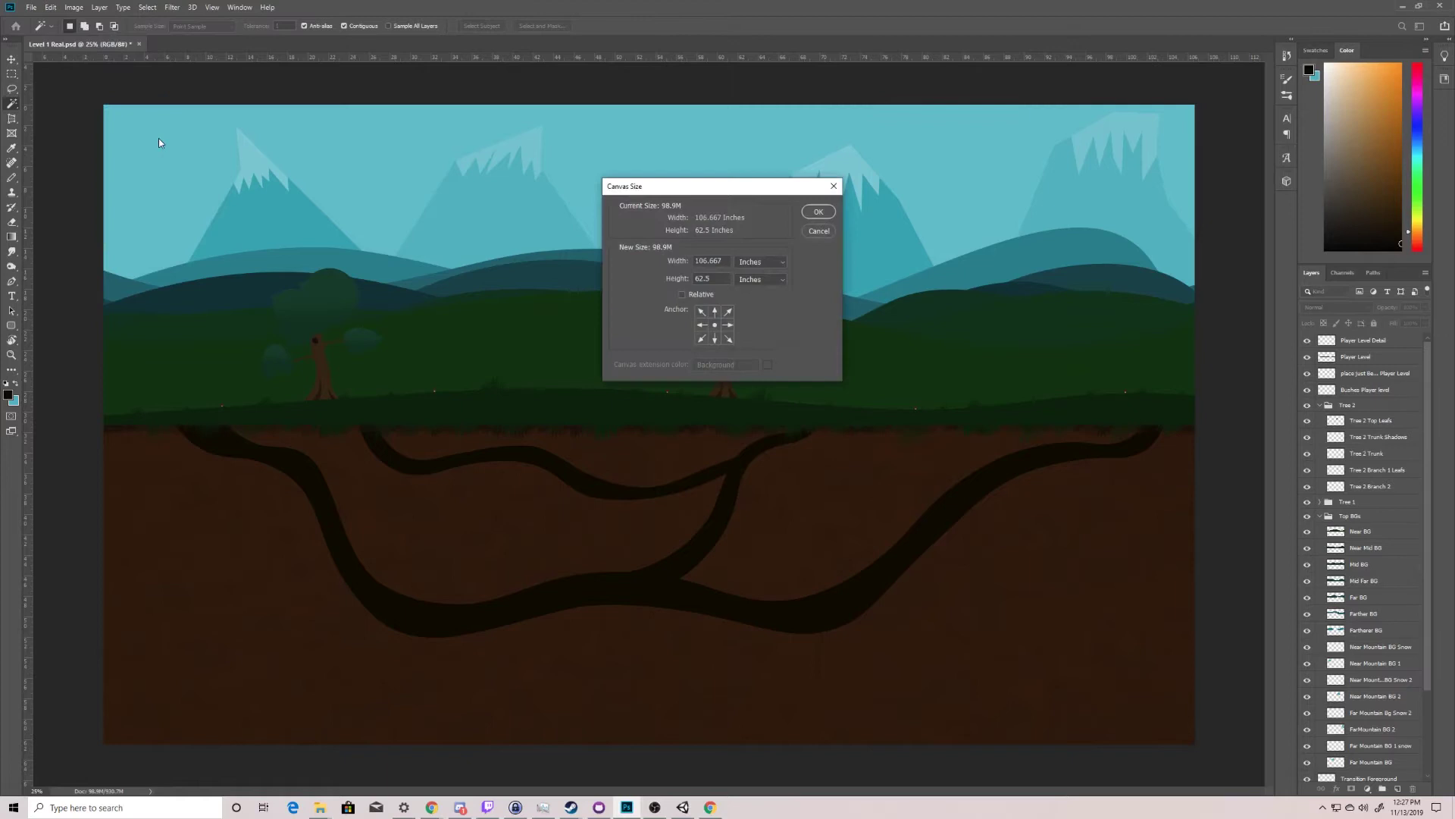
pyautogui.click(773, 262)
pyautogui.click(758, 273)
pyautogui.click(817, 231)
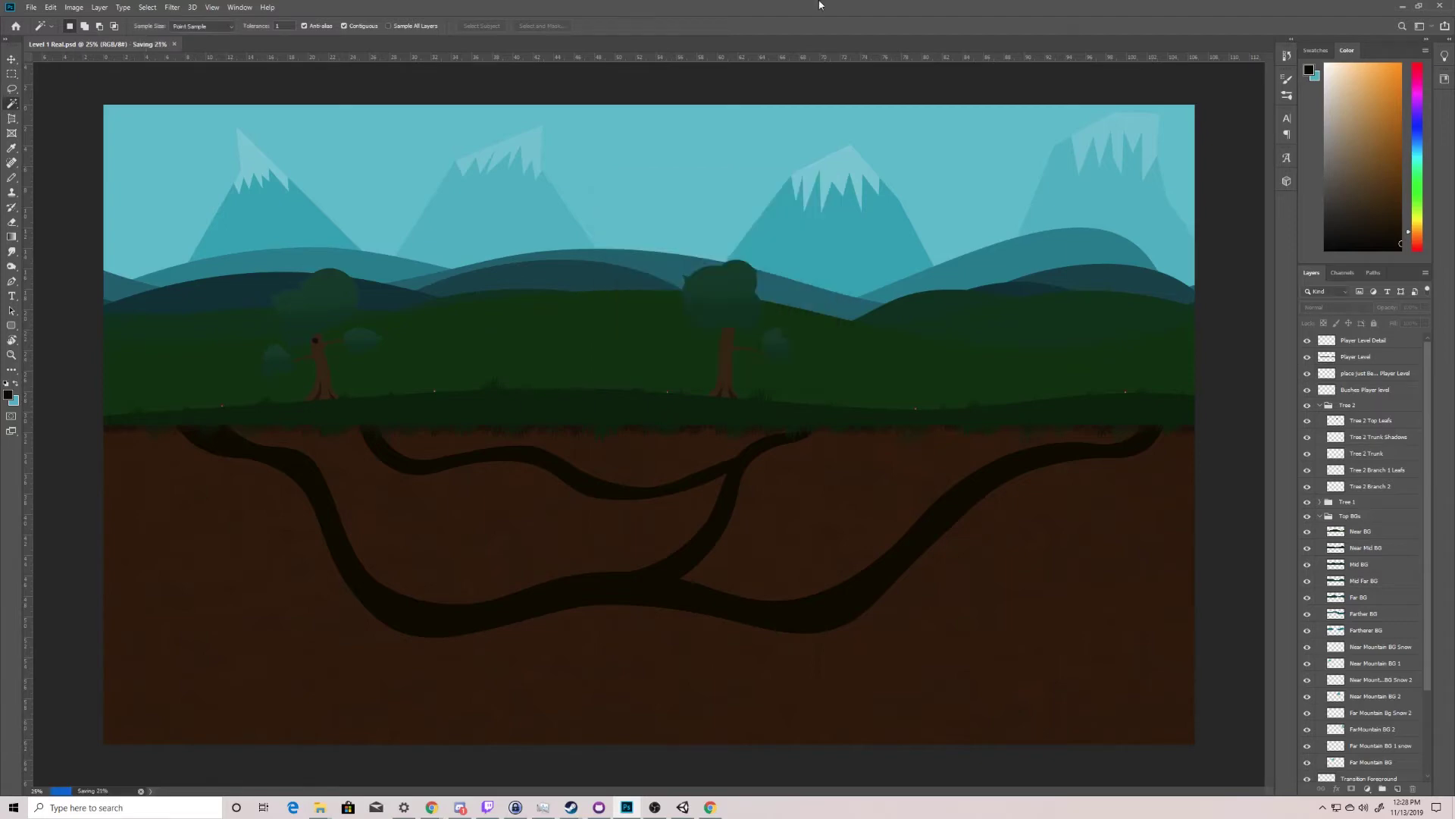
pyautogui.click(1407, 5)
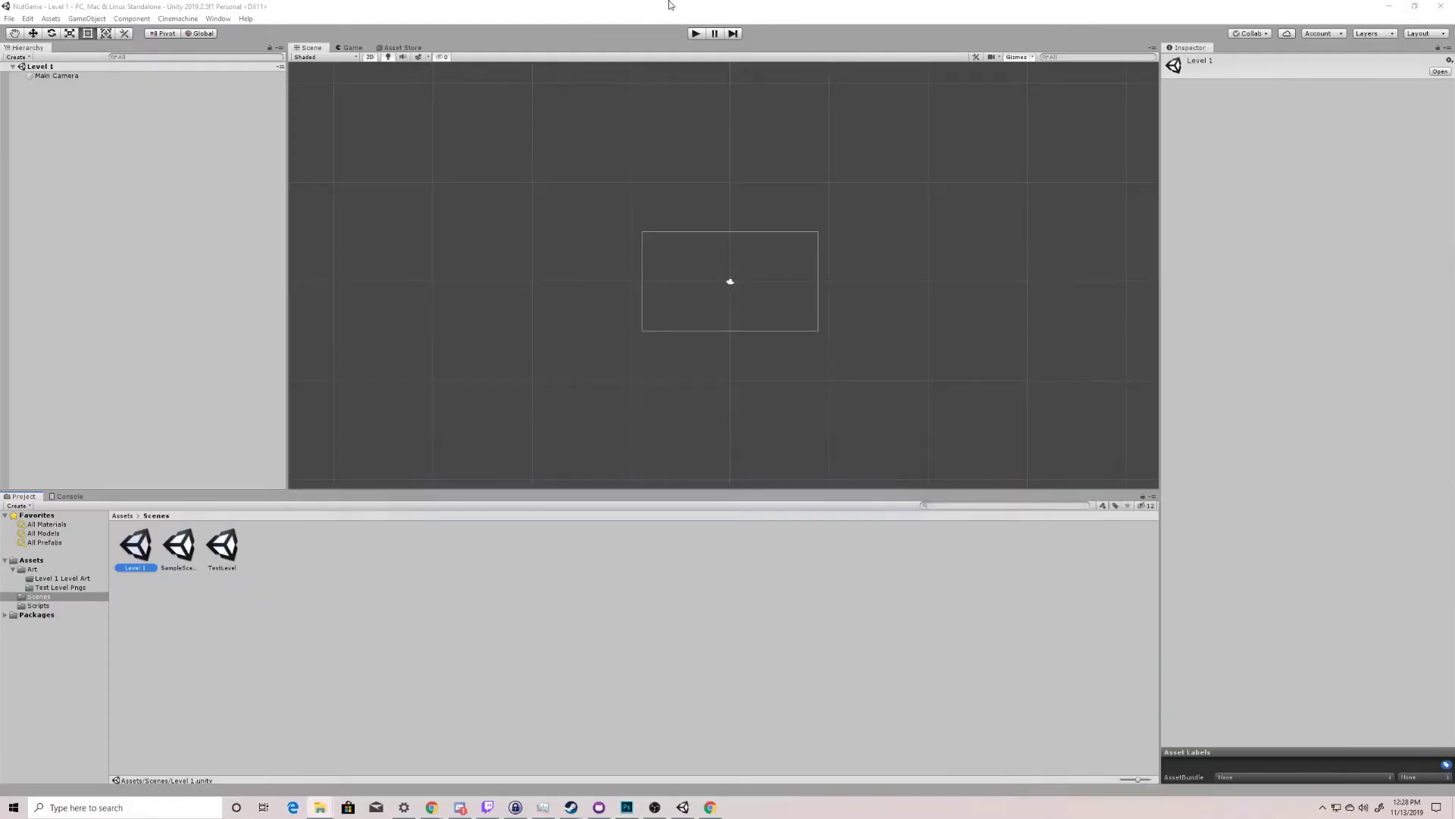
# Drag all 39 exported PNGs from Explorer into Unity's Level 1 Level Art folder
pyautogui.click(618, 14)
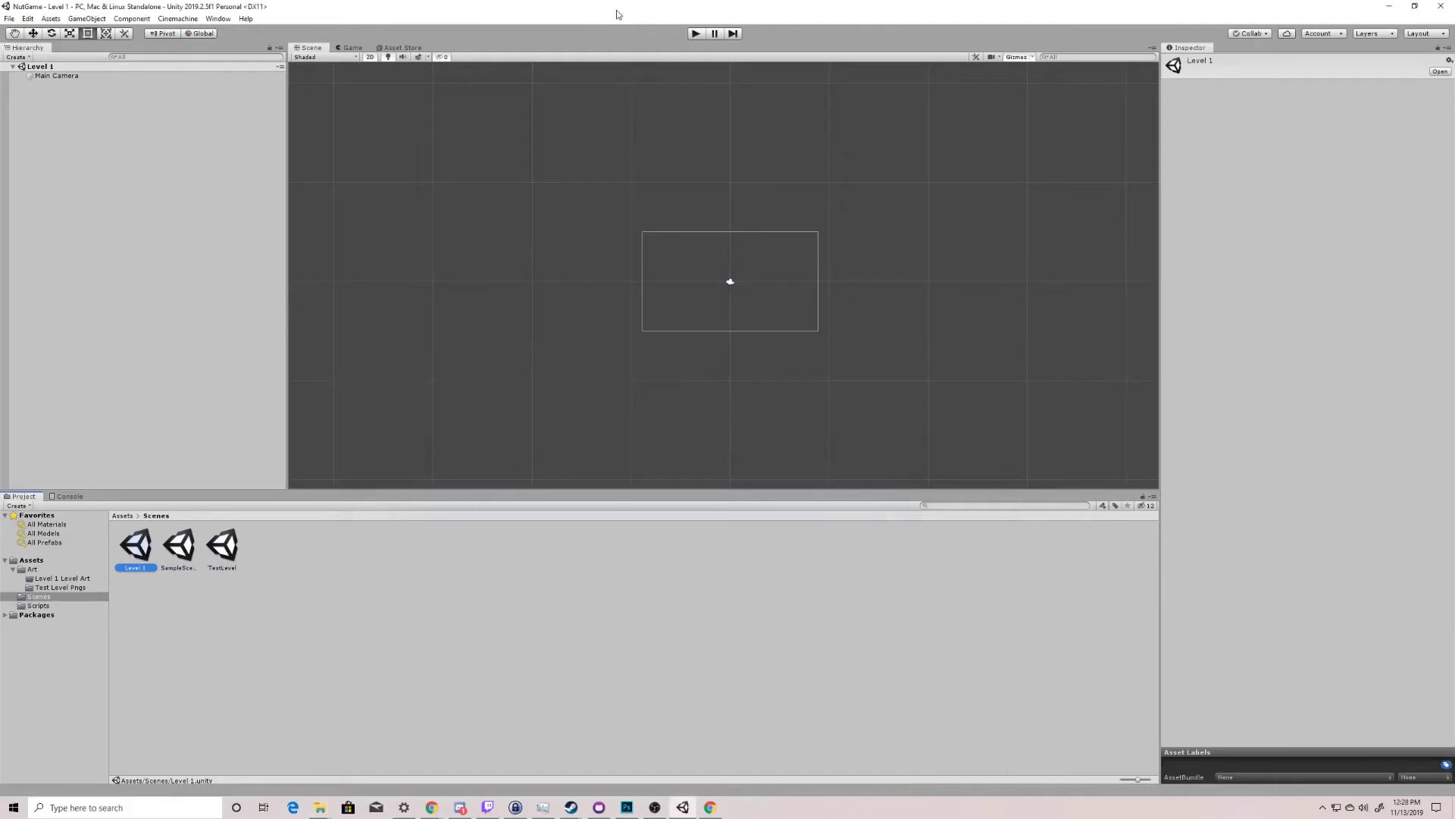
pyautogui.click(62, 578)
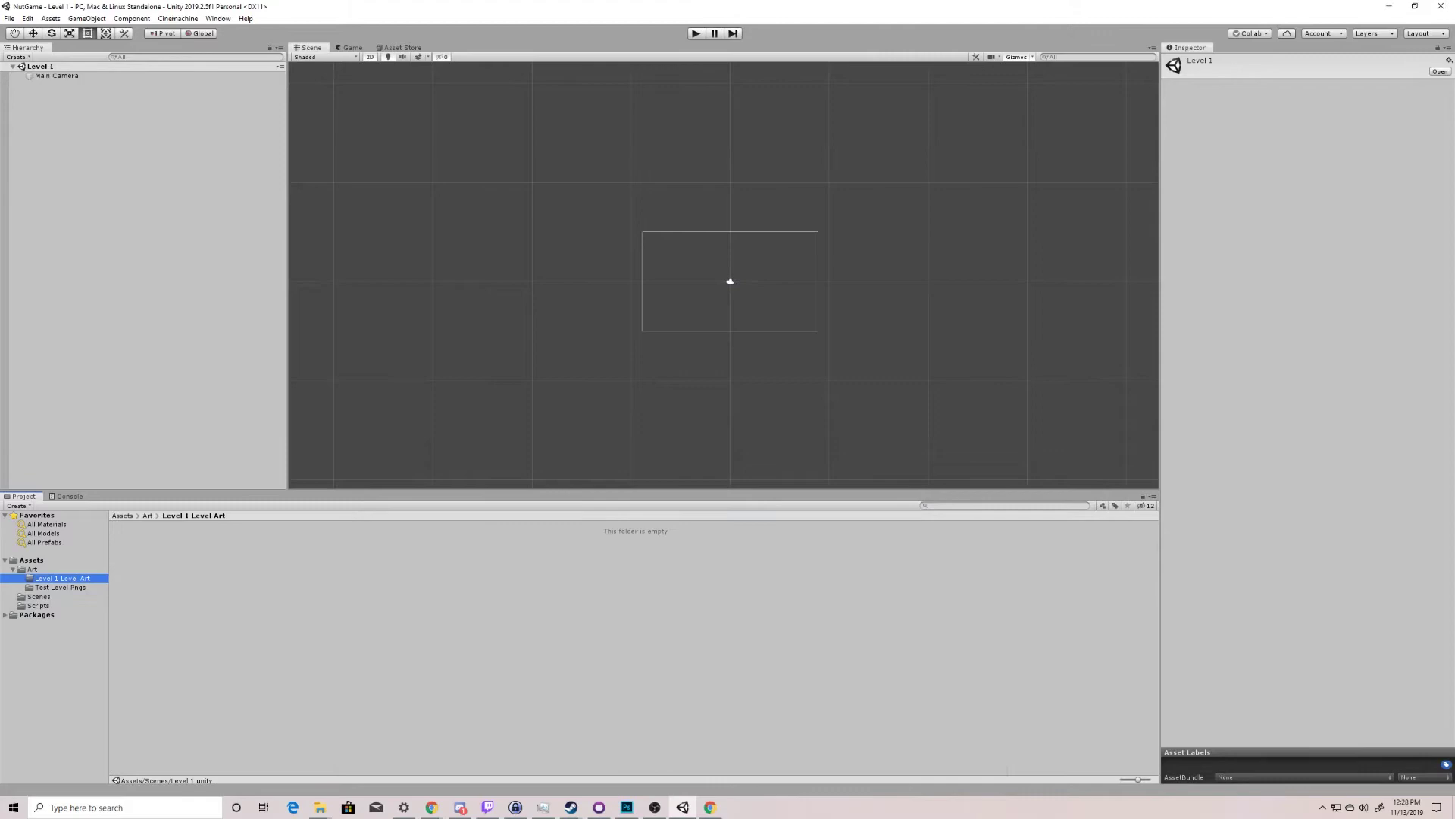
pyautogui.moveTo(1448, 395); pyautogui.dragTo(700, 198)
pyautogui.scroll(2, 553, 273)
pyautogui.click(547, 273)
pyautogui.scroll(-2, 665, 345)
pyautogui.keyDown('shift'); pyautogui.click(919, 496); pyautogui.keyUp('shift')
pyautogui.moveTo(937, 500); pyautogui.dragTo(745, 191)
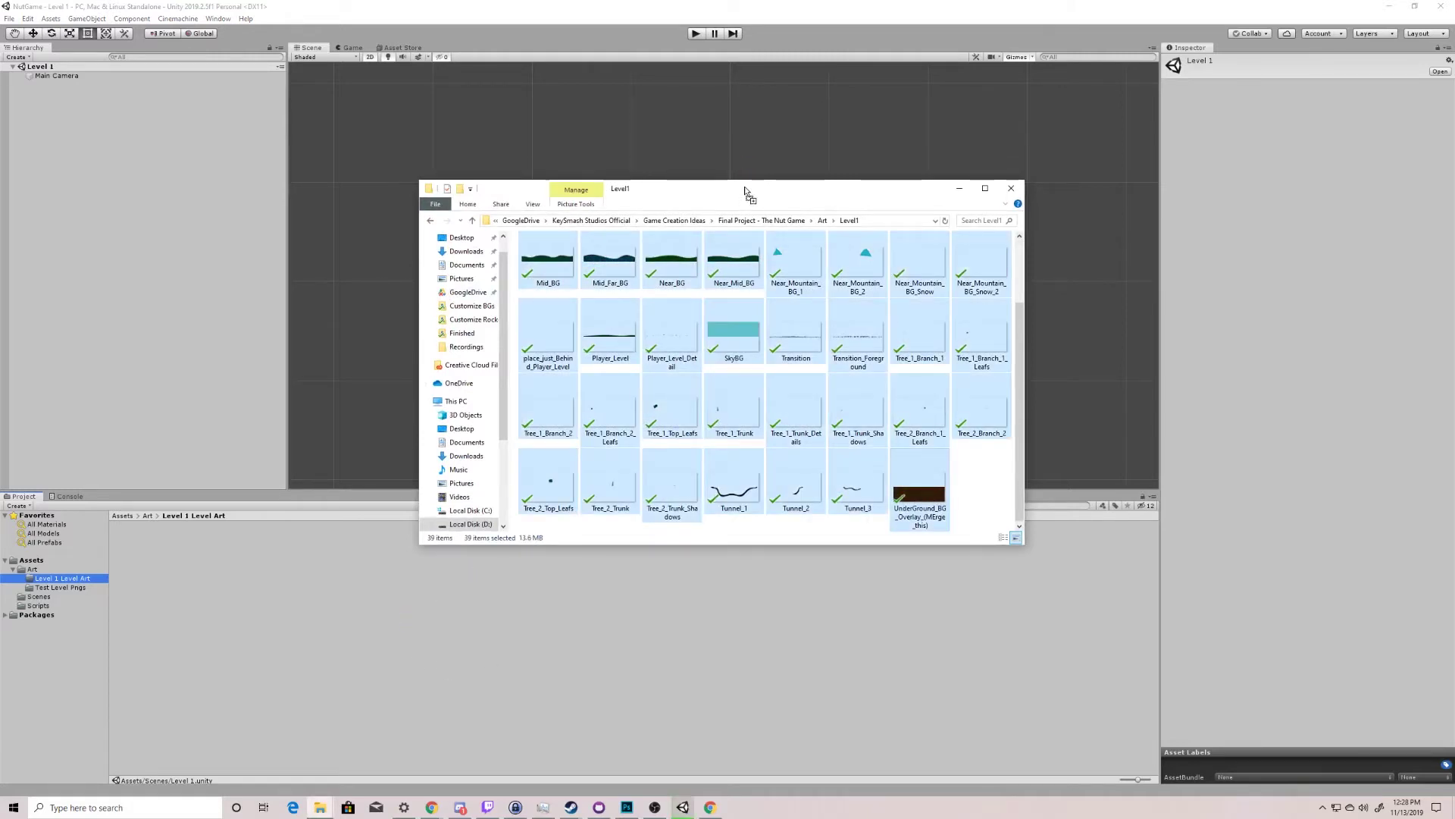
pyautogui.moveTo(745, 191); pyautogui.dragTo(1452, 310)
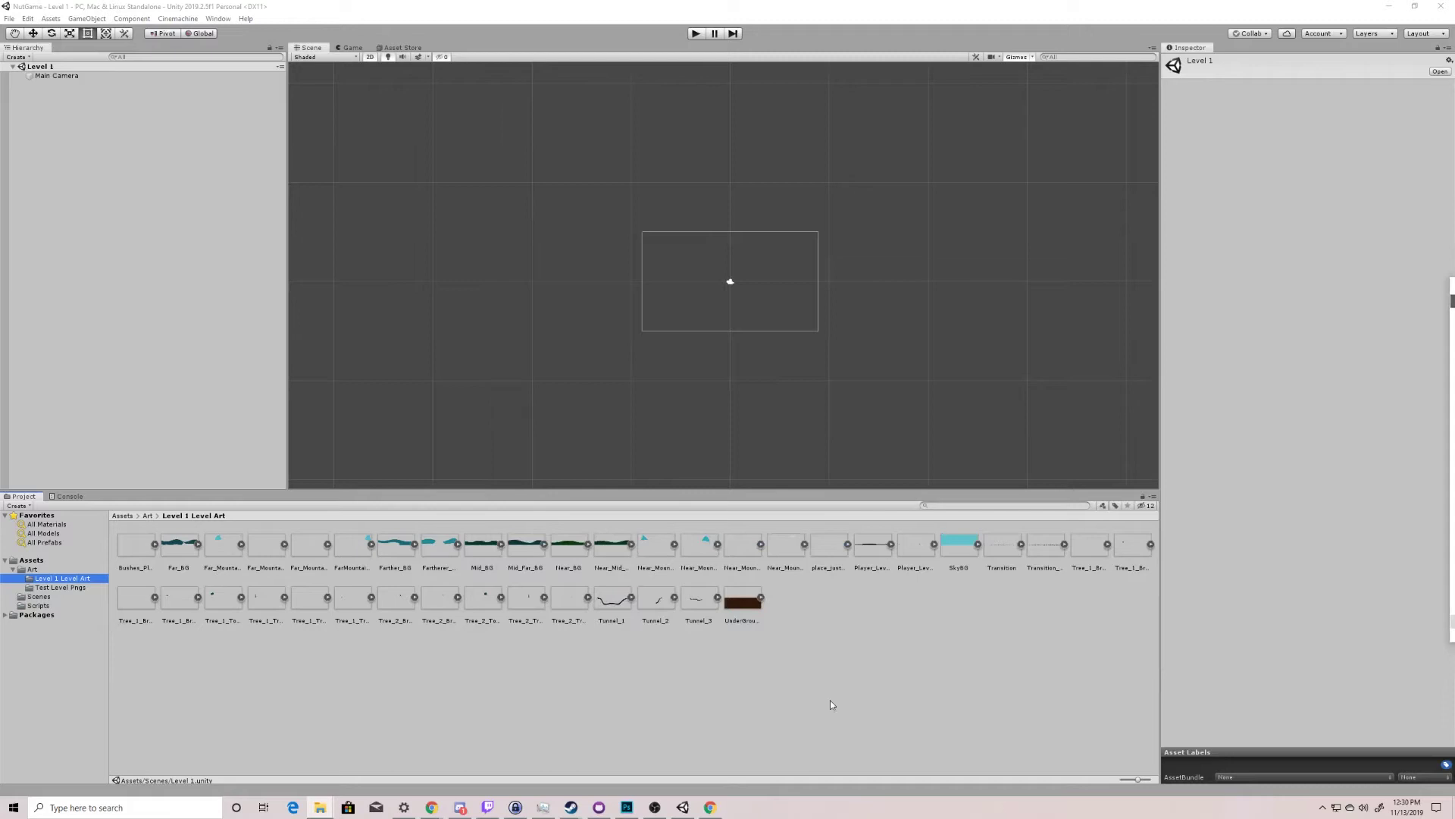
pyautogui.click(841, 670)
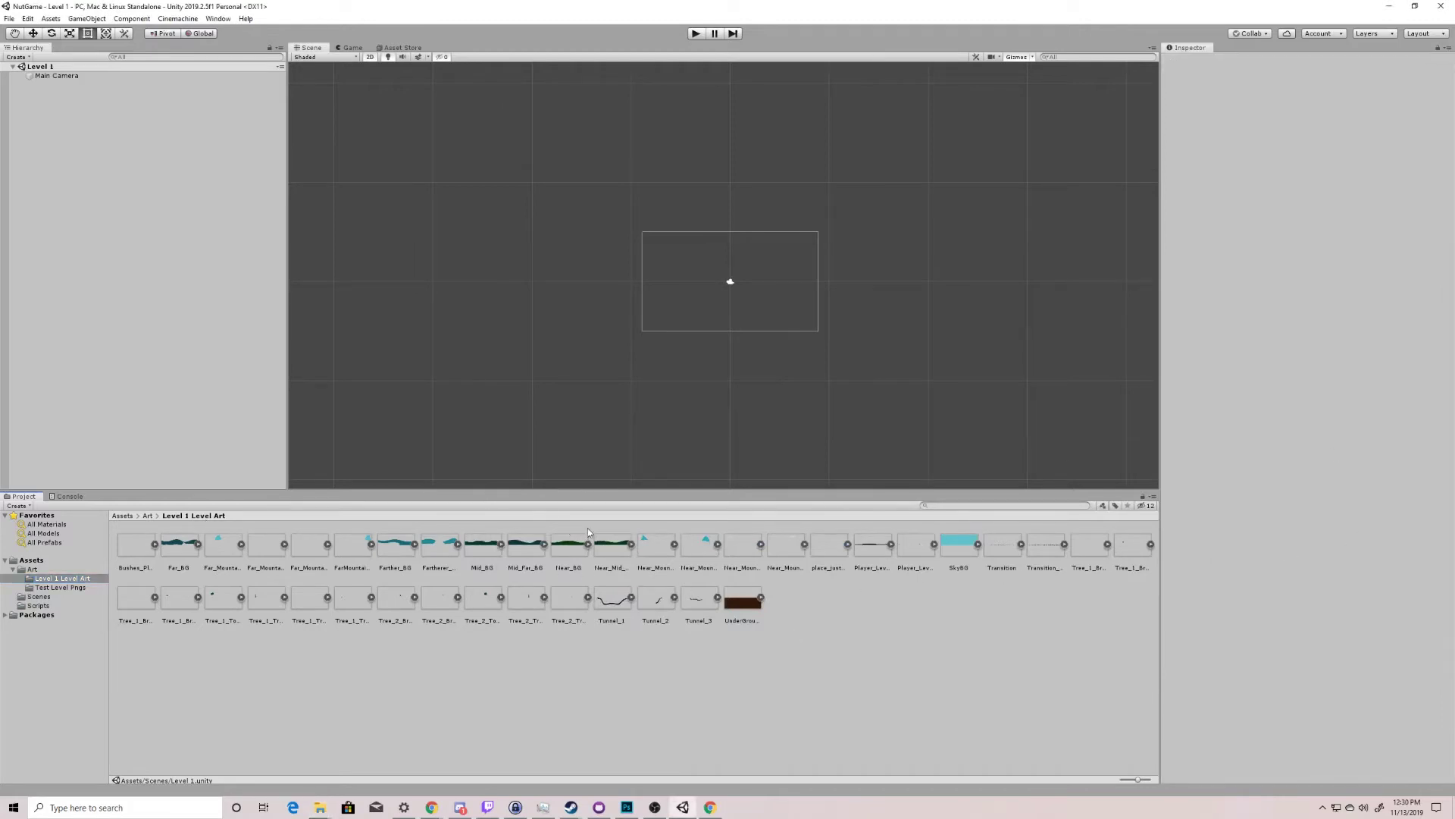
pyautogui.click(131, 543)
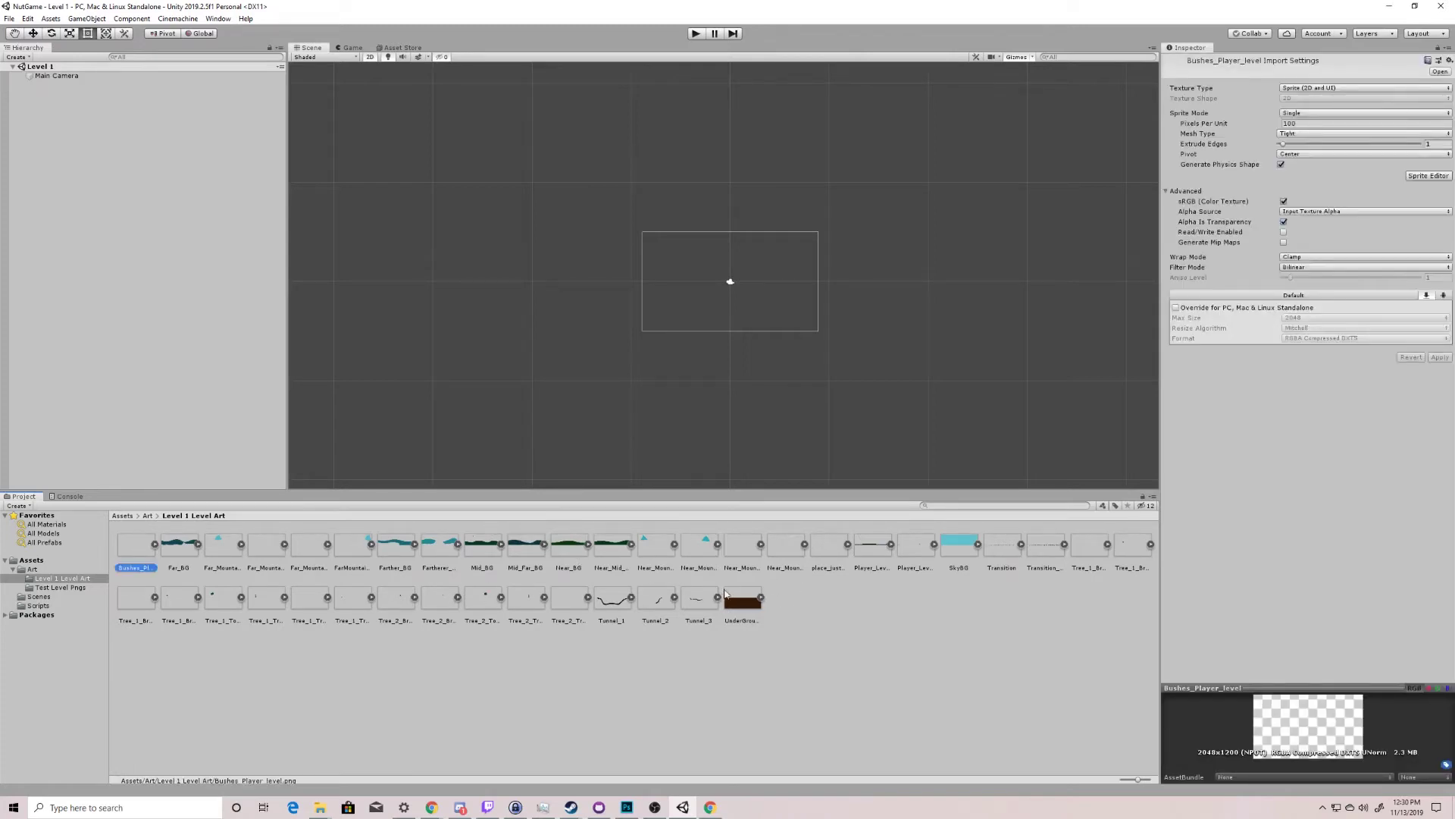
pyautogui.click(742, 594)
pyautogui.doubleClick(742, 595)
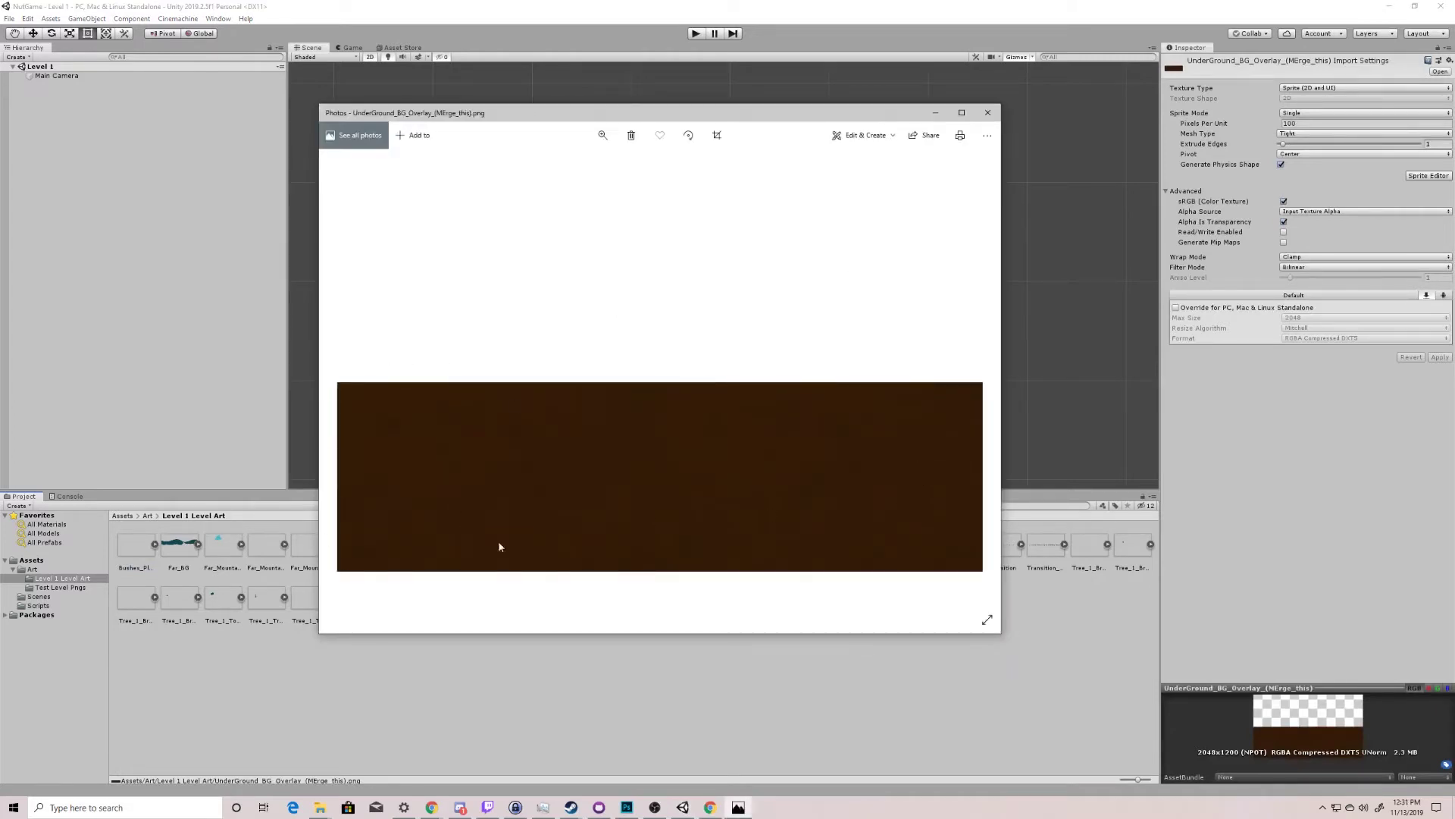
pyautogui.click(988, 112)
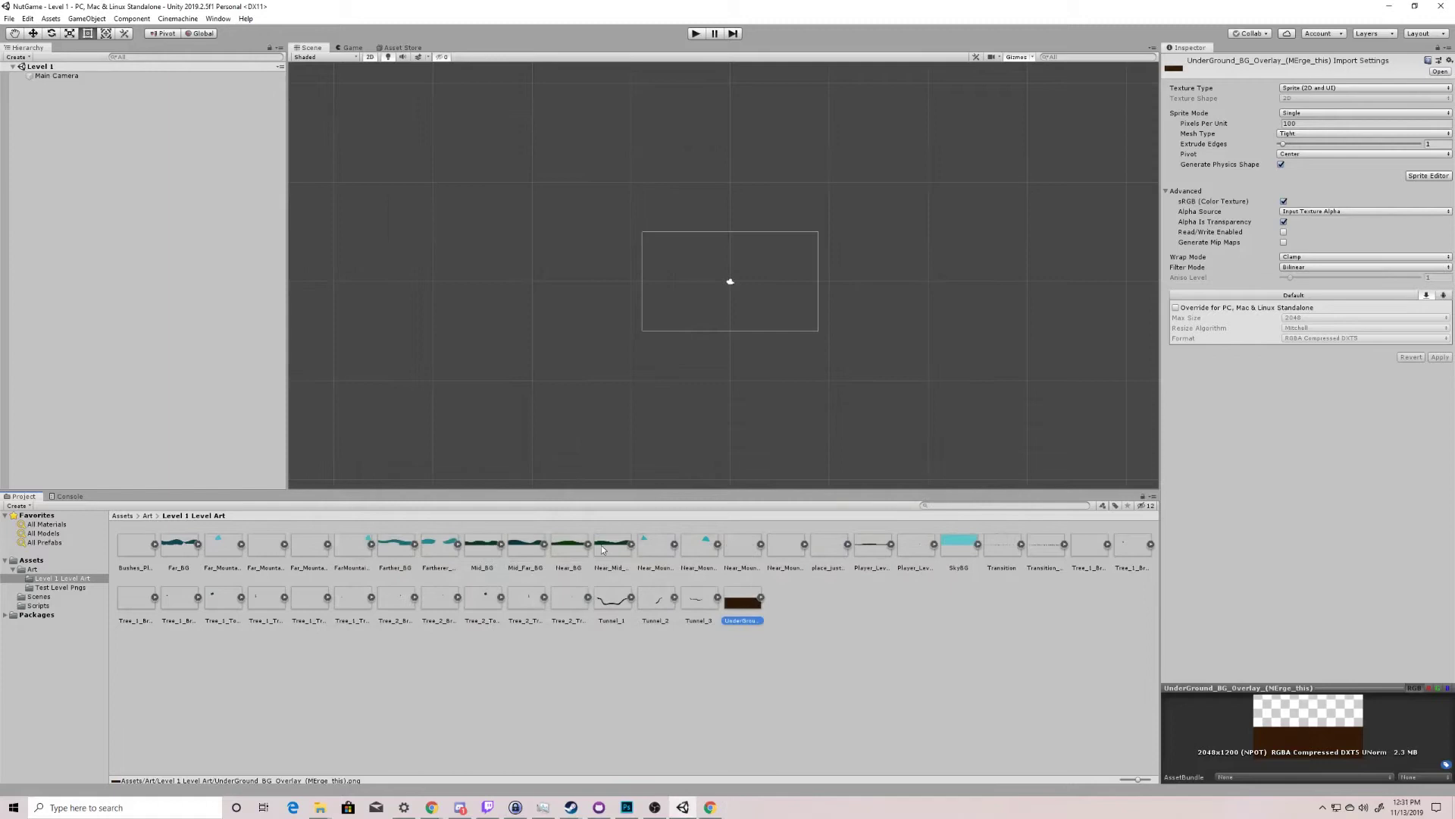
pyautogui.doubleClick(964, 547)
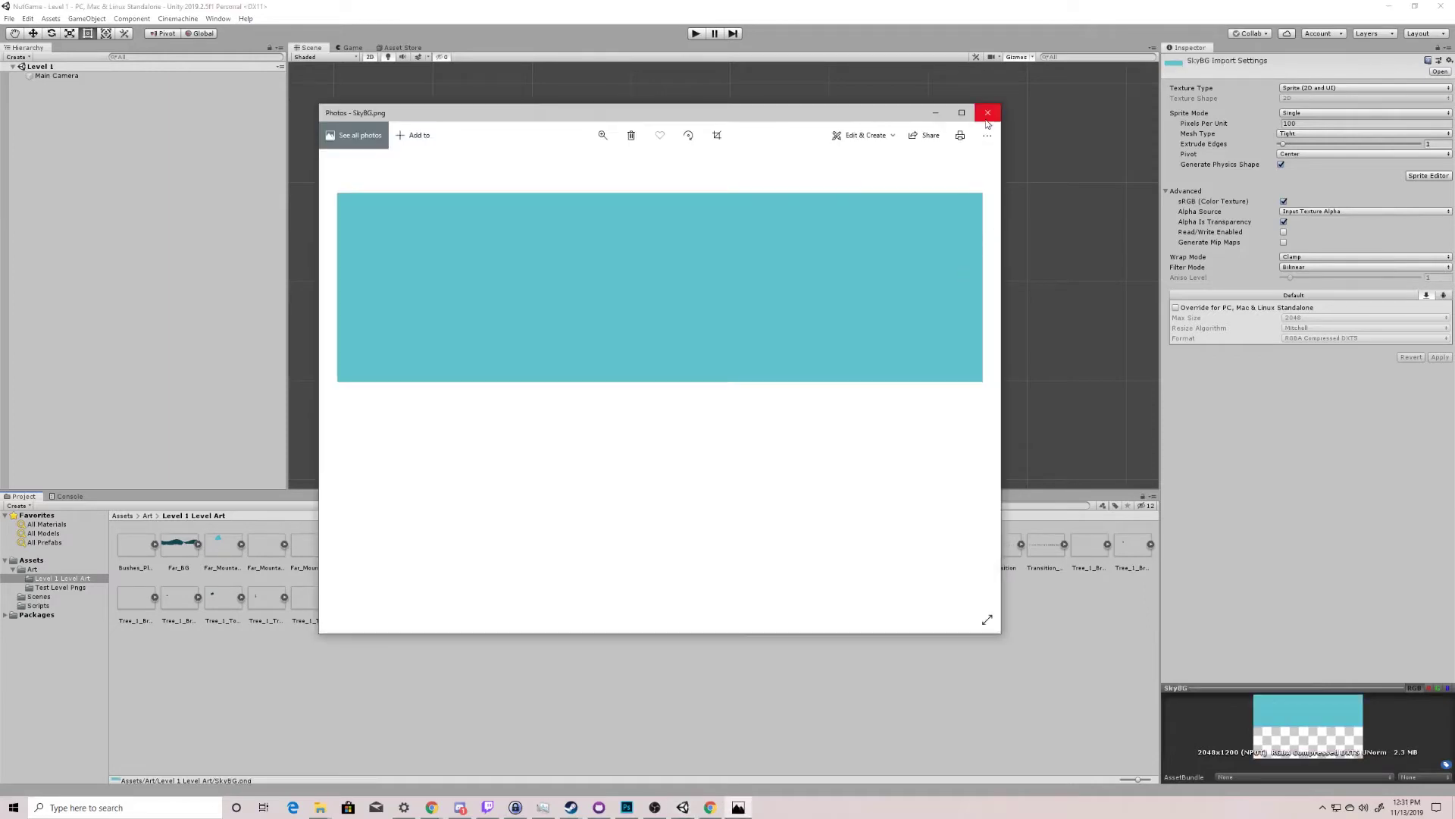
pyautogui.click(988, 112)
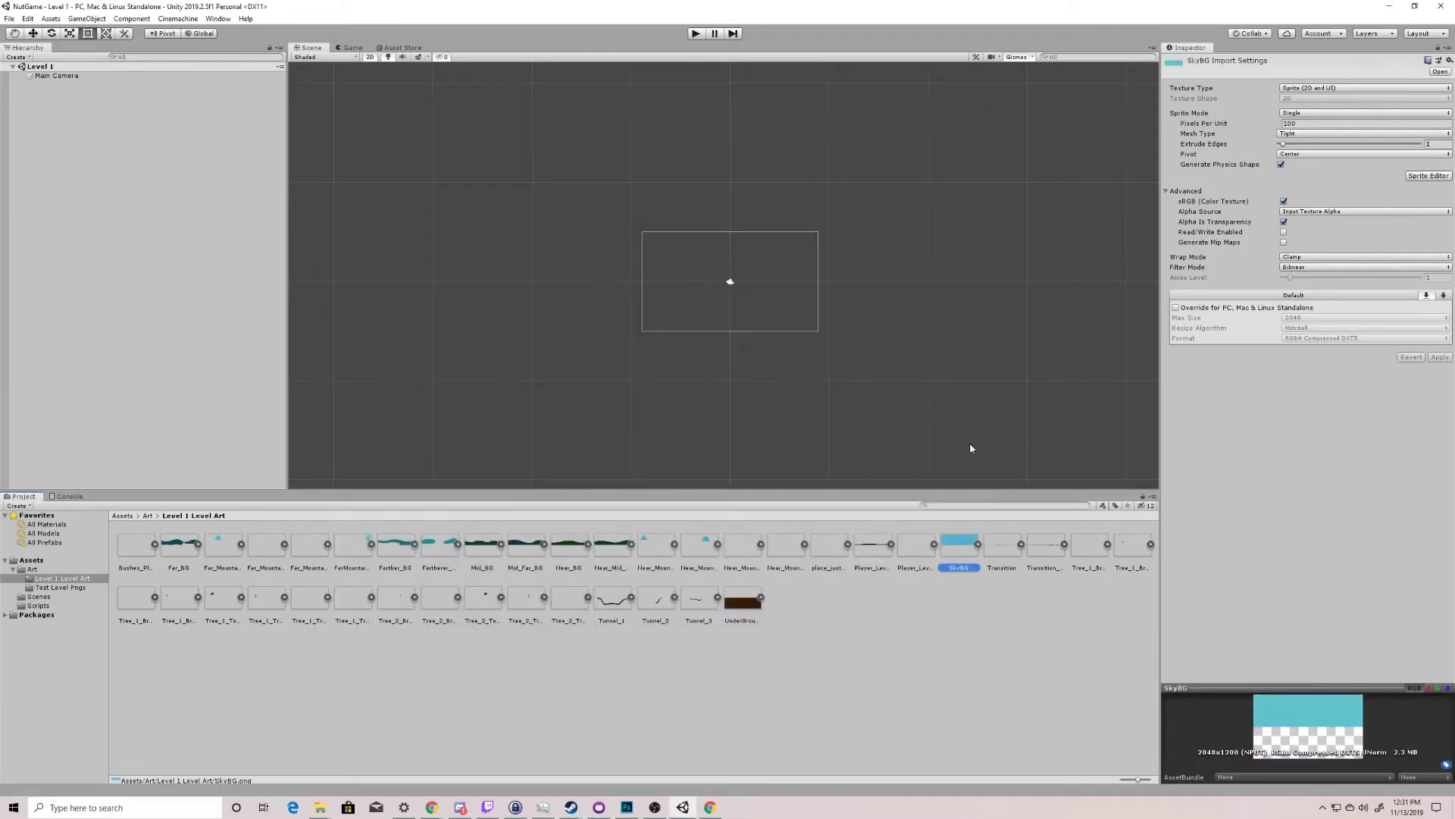
pyautogui.click(849, 696)
pyautogui.click(732, 600)
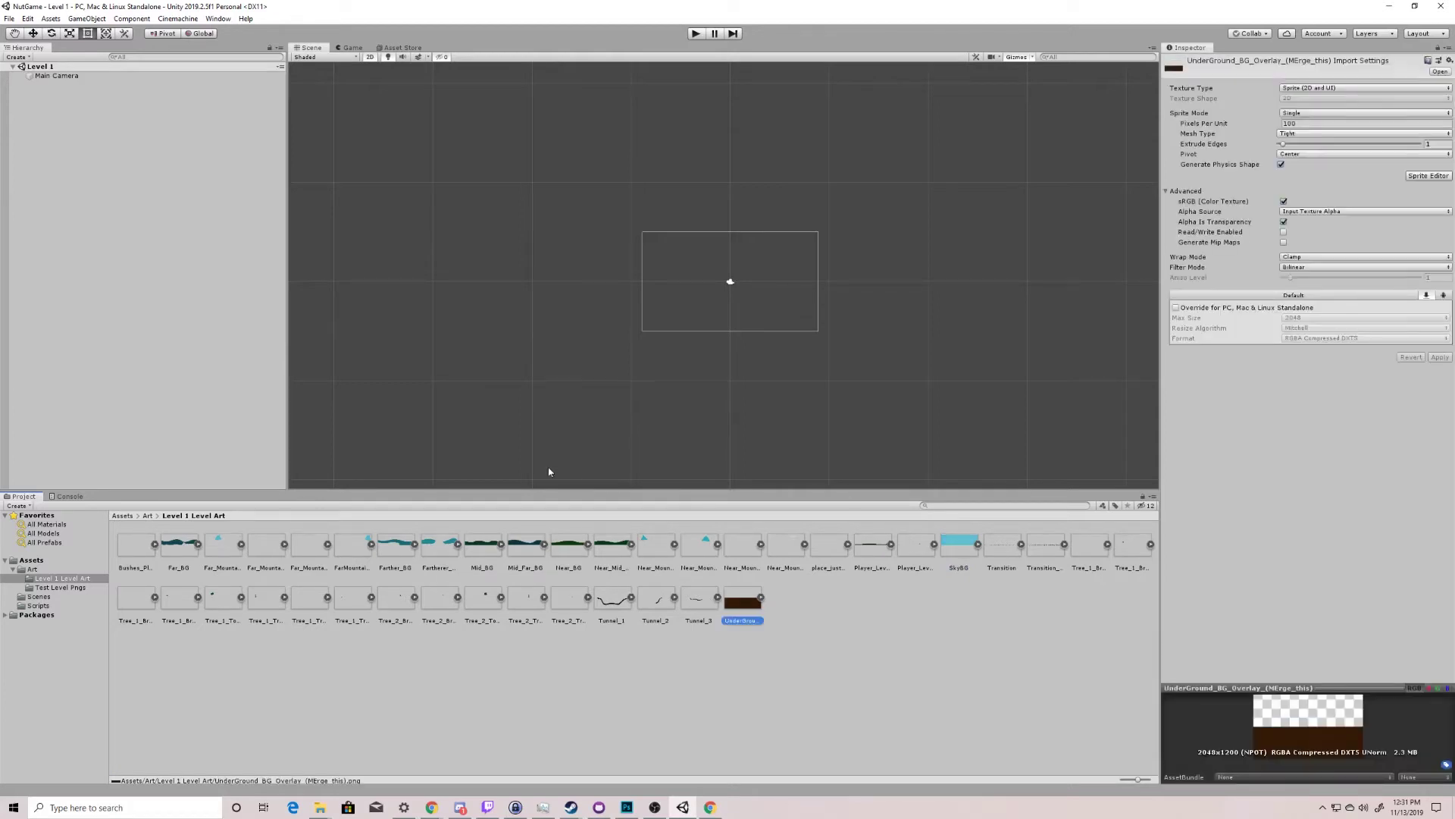
pyautogui.keyDown('shift'); pyautogui.click(139, 542); pyautogui.keyUp('shift')
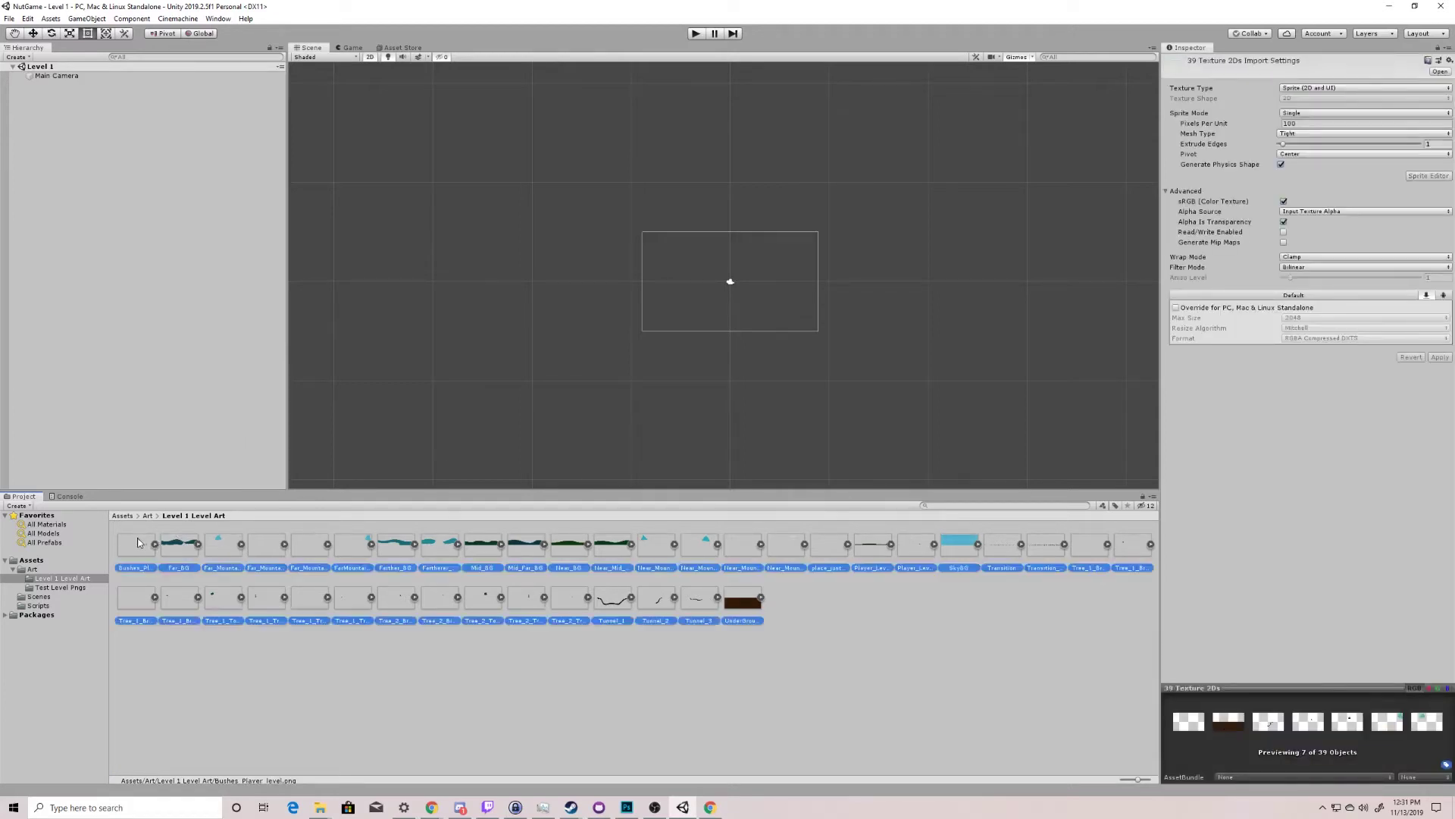
# Drop all 39 selected level sprites from the Project panel into the Scene view
pyautogui.moveTo(140, 550); pyautogui.dragTo(374, 340)
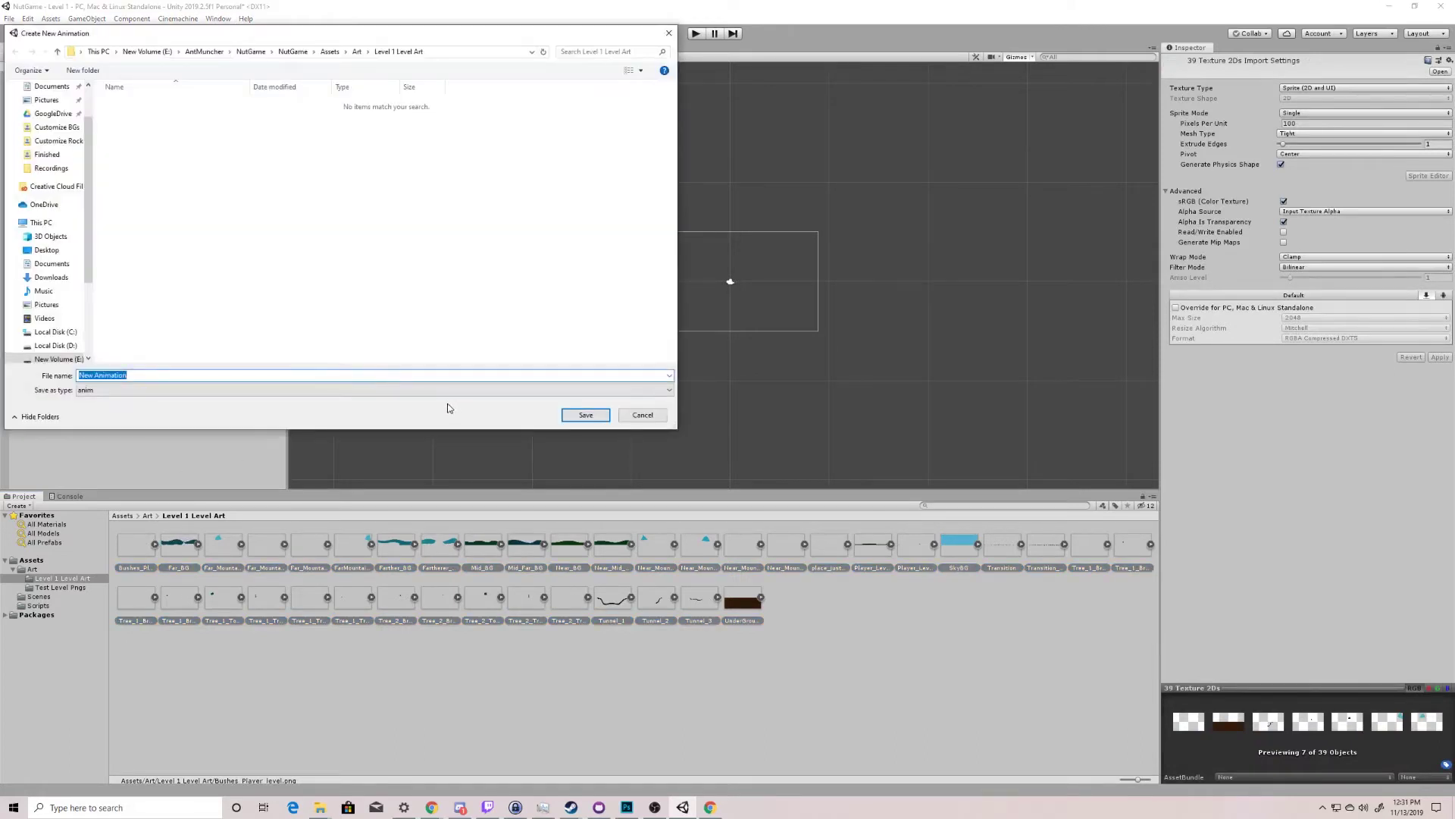